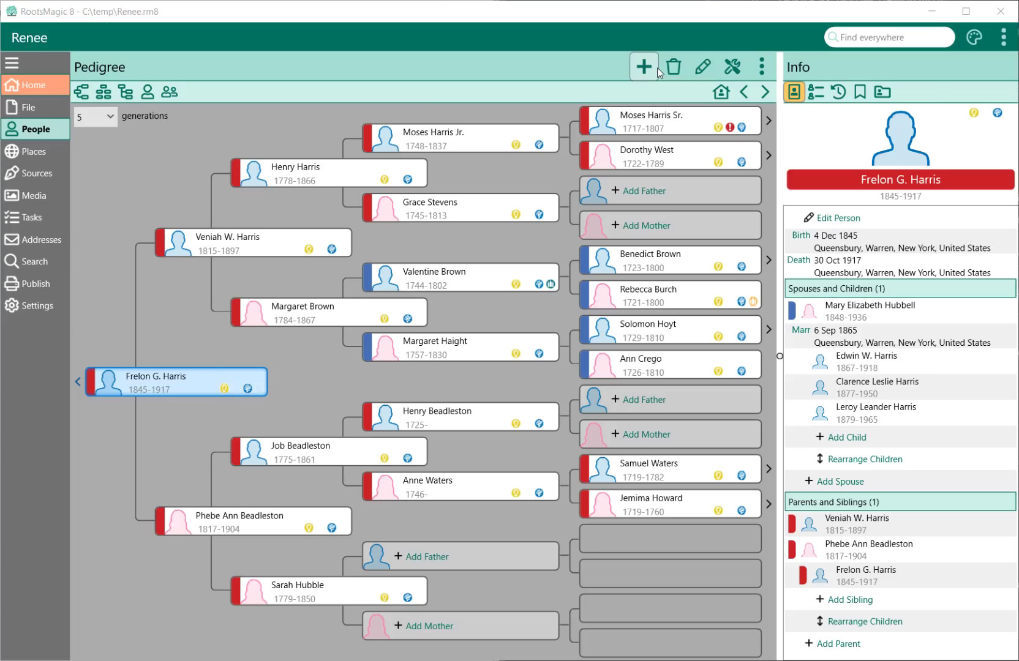
Look through the person editing options and research tools menus without choosing anything.
left_click(703, 66)
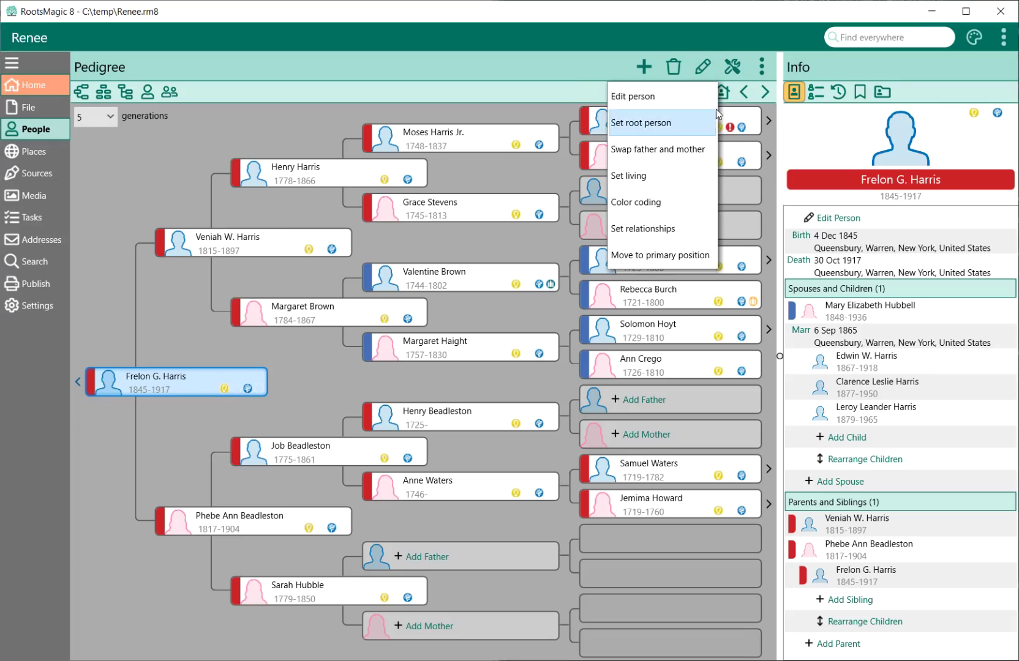
left_click(737, 63)
left_click(737, 63)
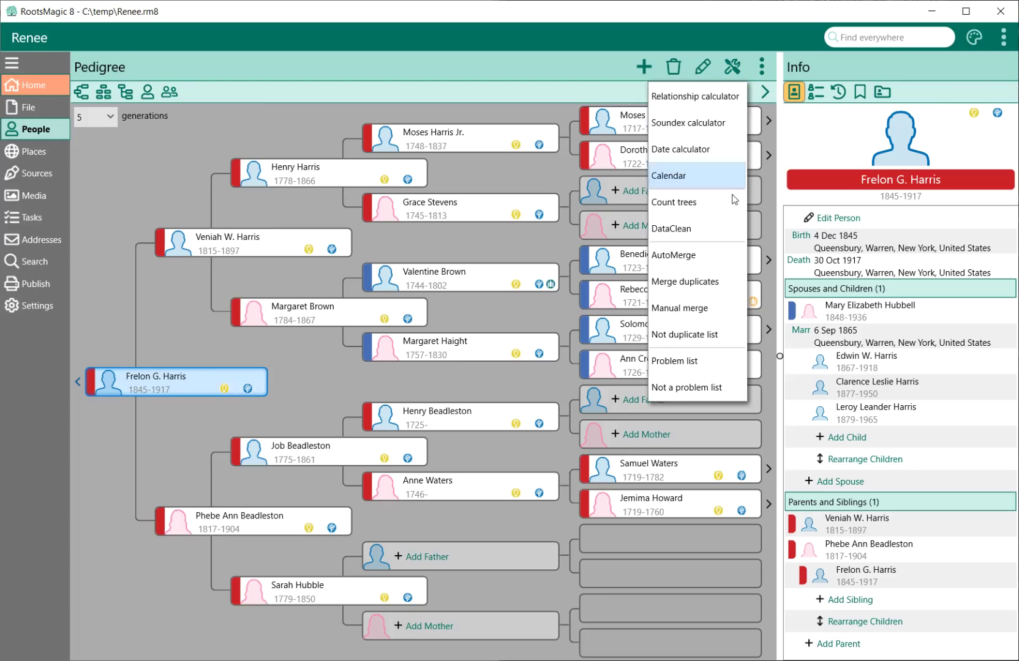
left_click(581, 74)
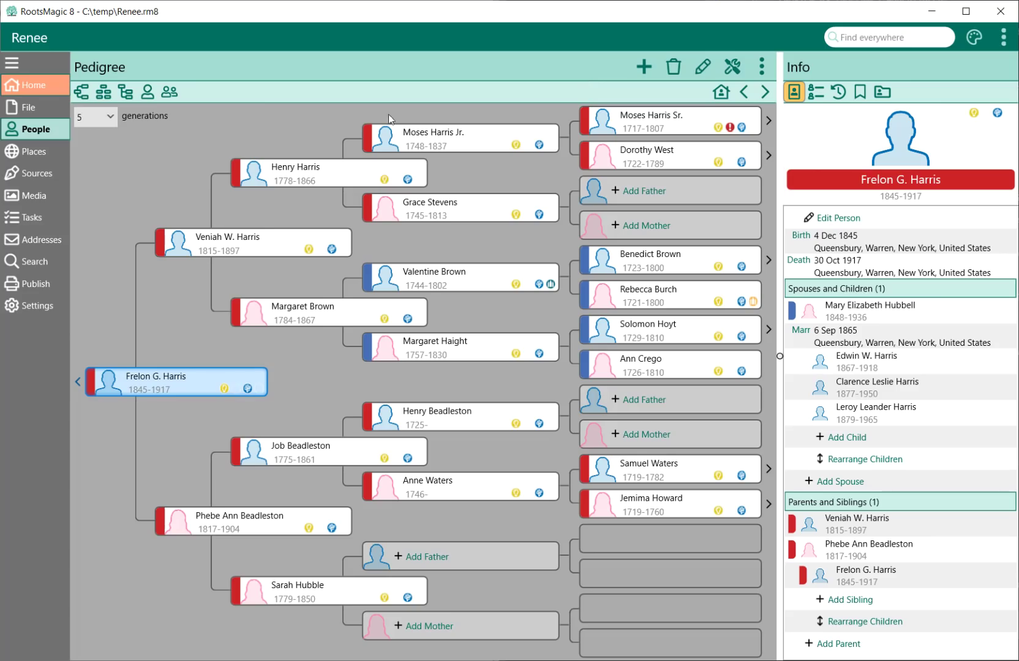
Look through the Places and Sources lists and their options, then return to the pedigree and check the help options.
left_click(44, 154)
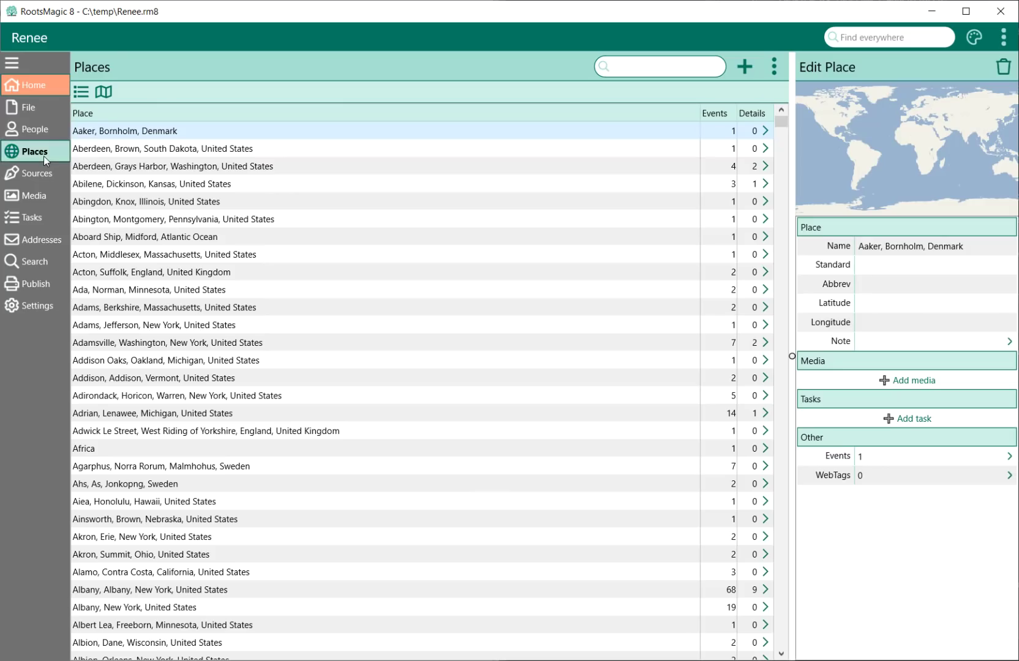
left_click(775, 67)
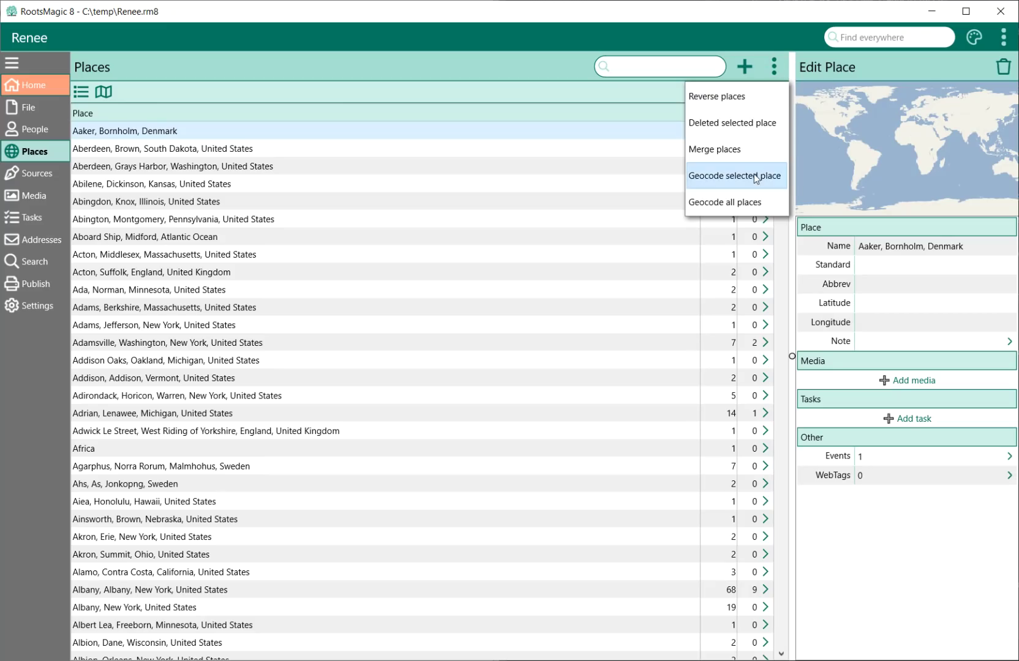
left_click(489, 64)
left_click(37, 175)
left_click(738, 66)
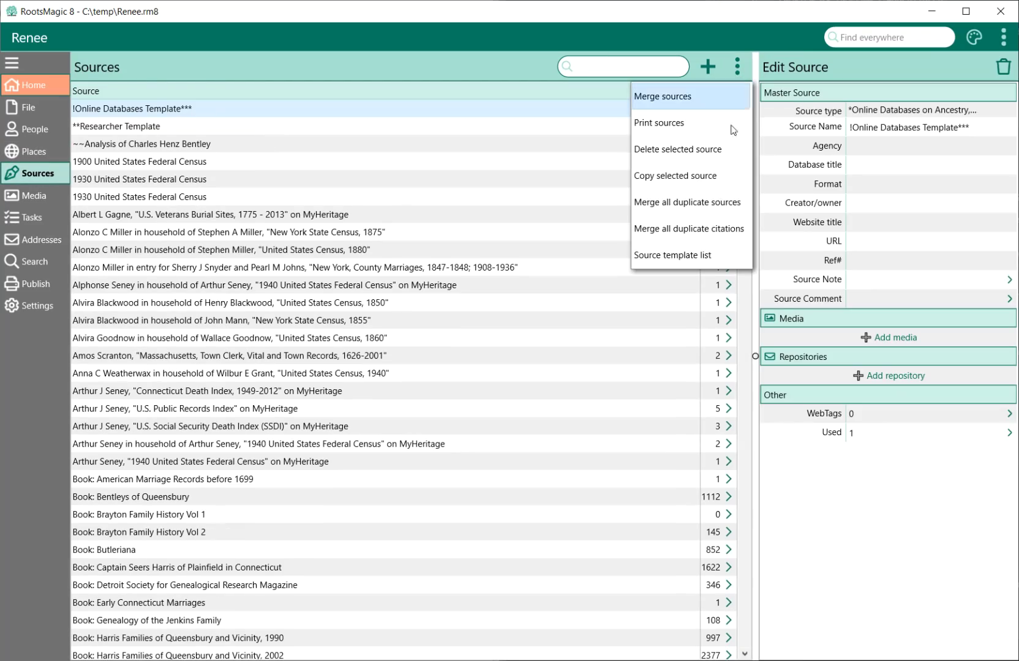
left_click(496, 55)
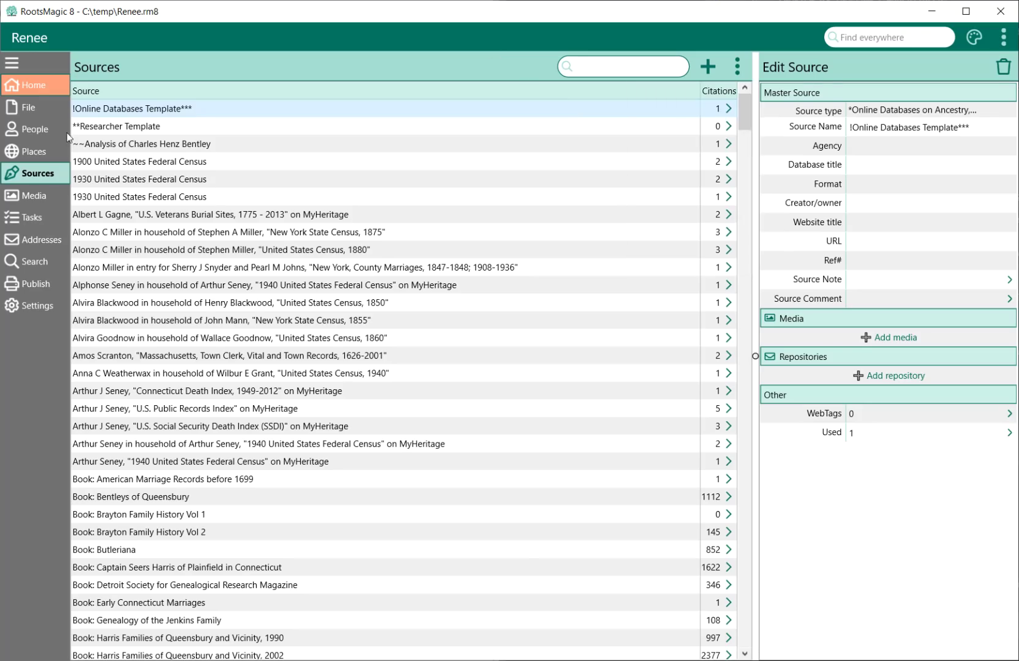
left_click(48, 129)
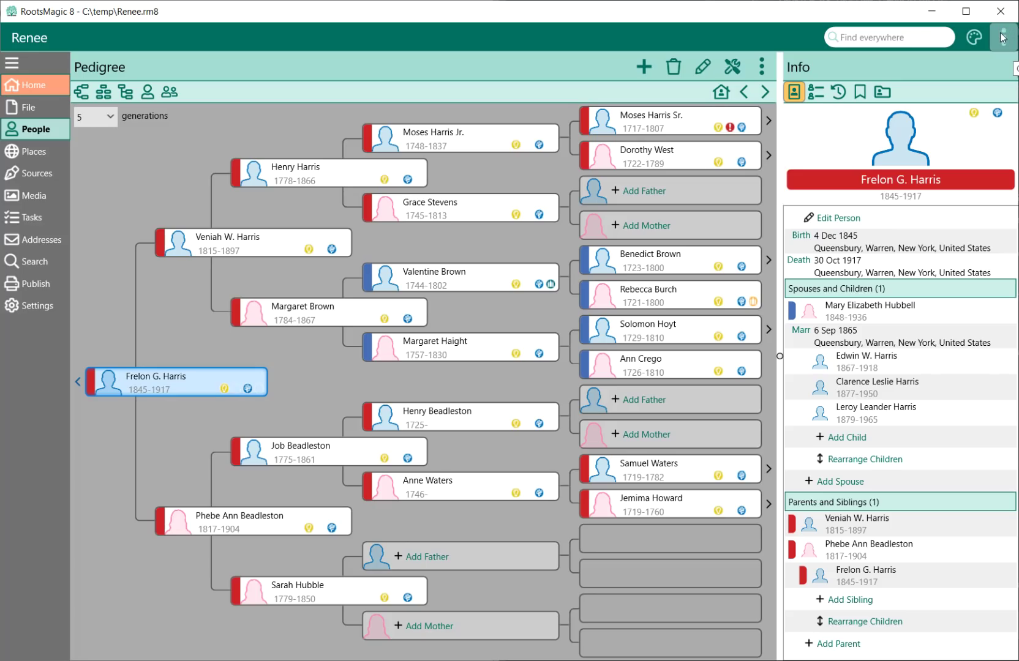
left_click(1002, 38)
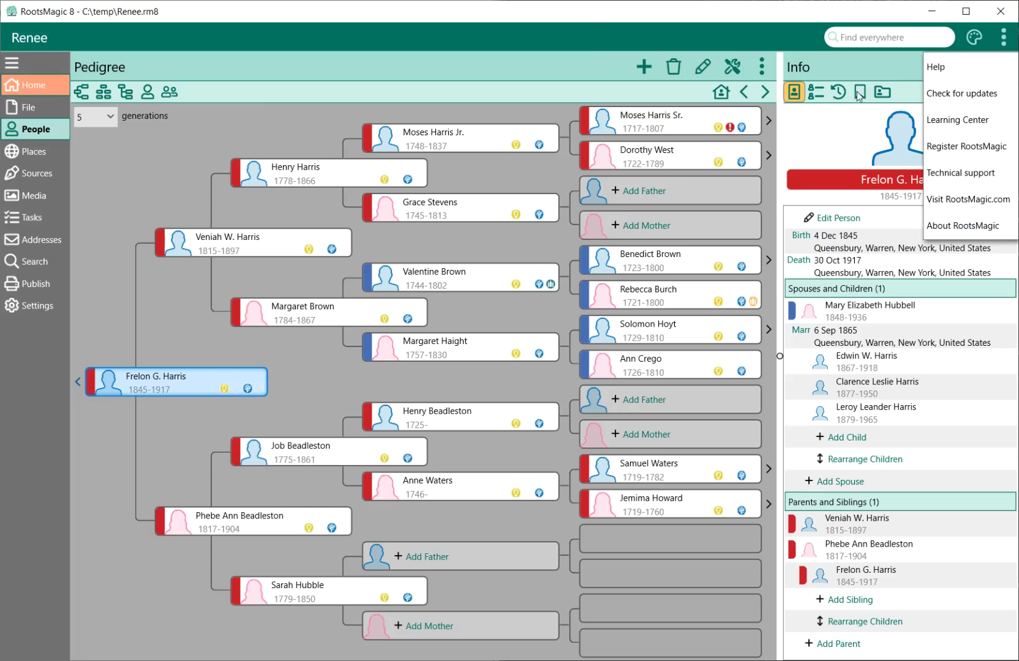
left_click(1005, 39)
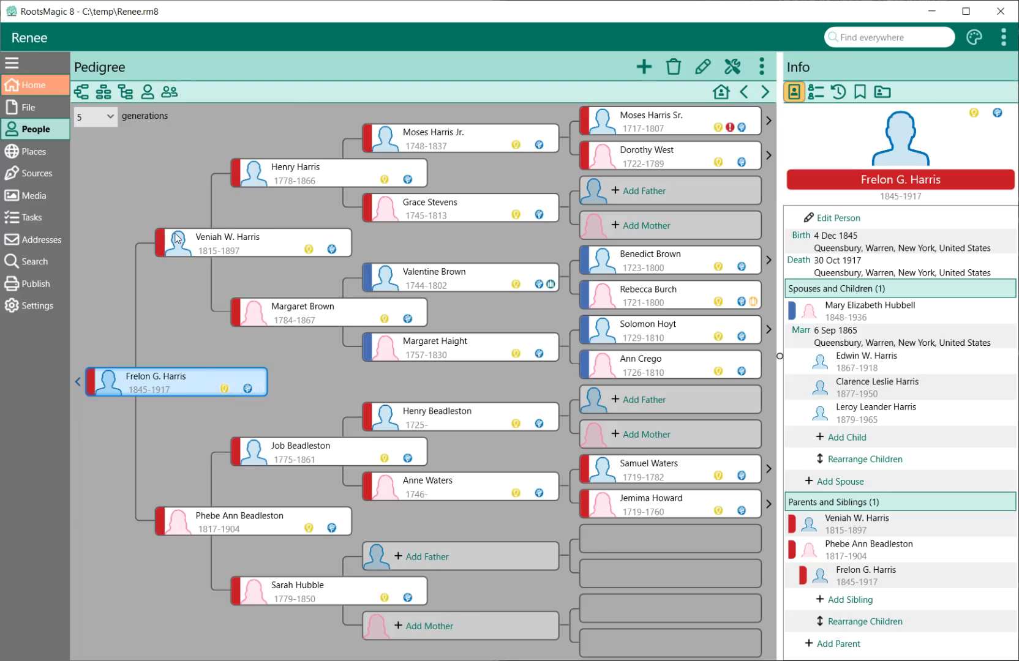
left_click(305, 174)
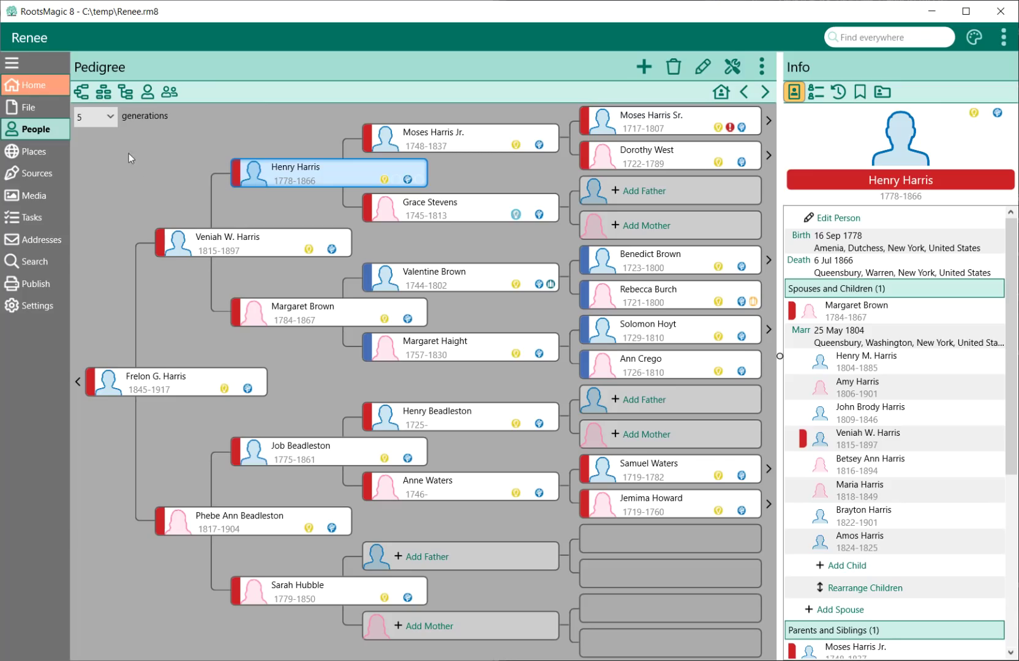
left_click(104, 91)
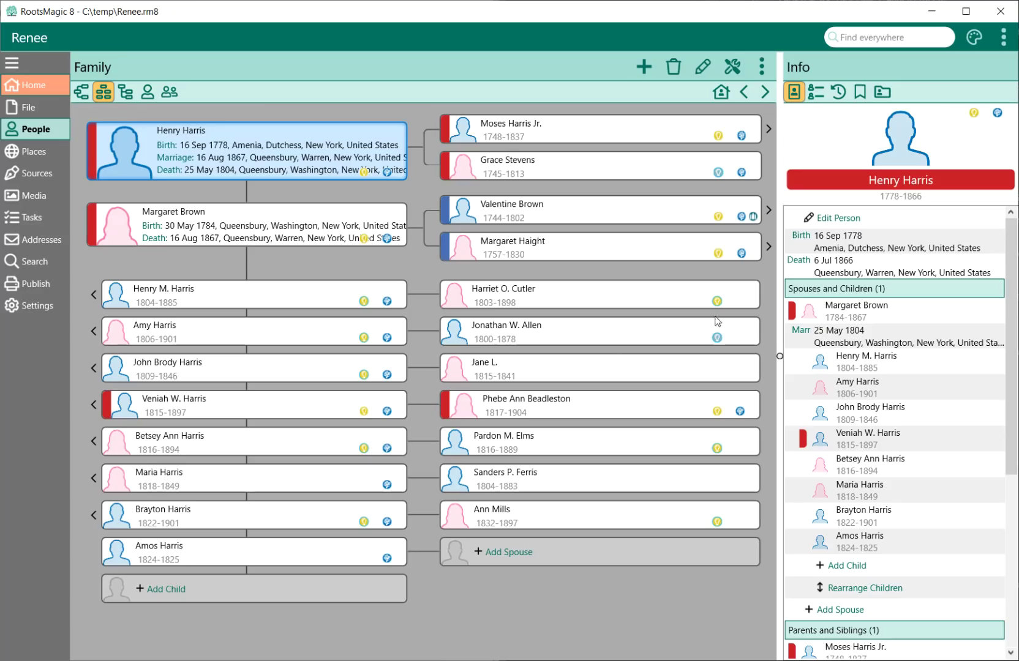
mouse_move(729, 448)
left_click(125, 92)
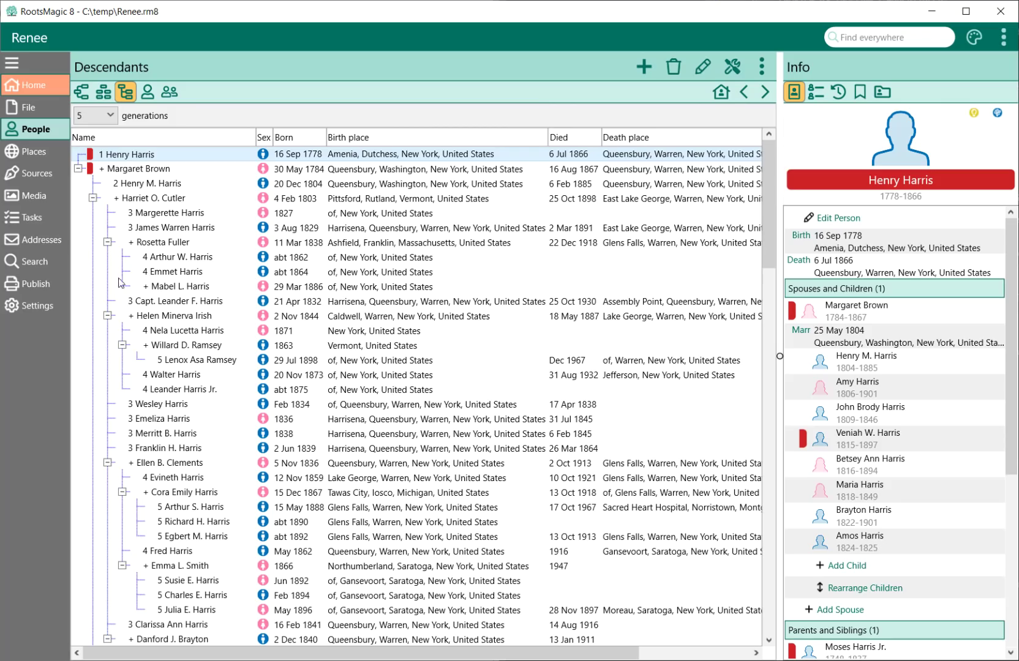
left_click(108, 242)
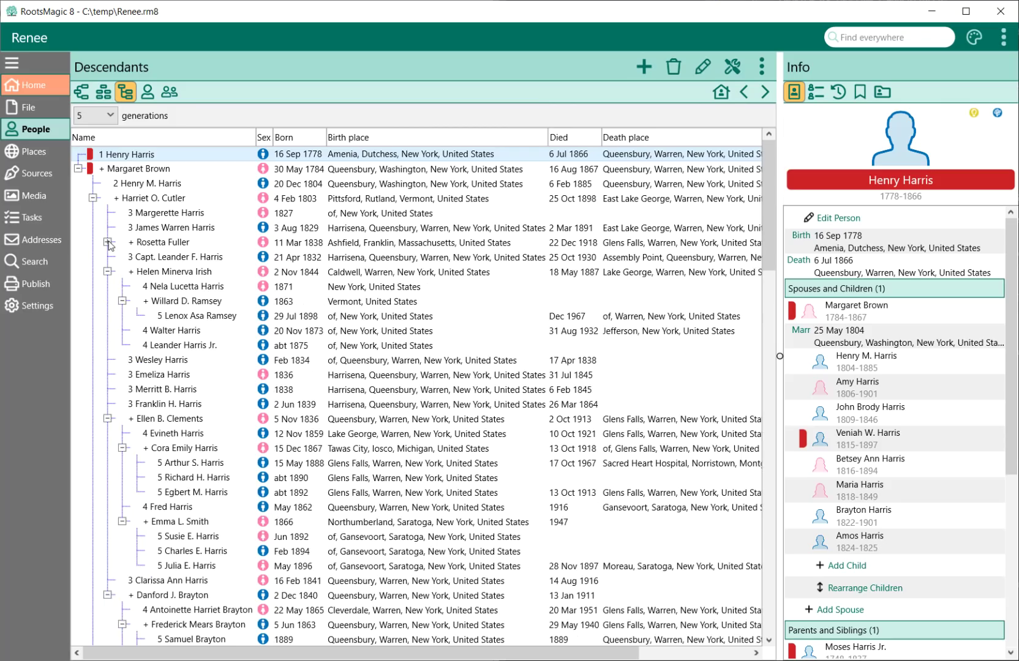
left_click(108, 242)
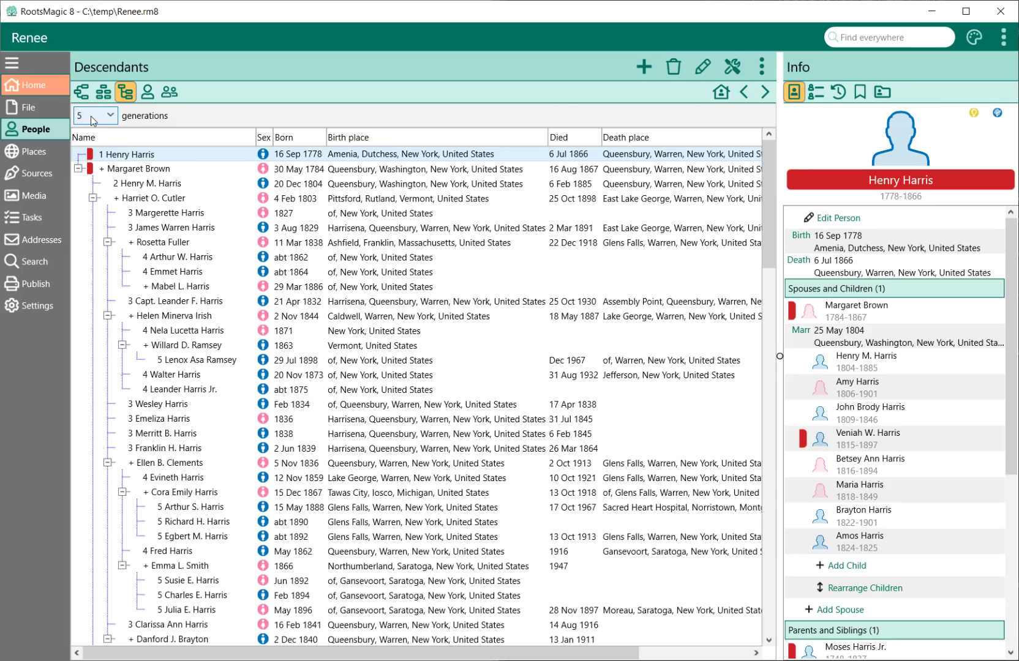
left_click(147, 92)
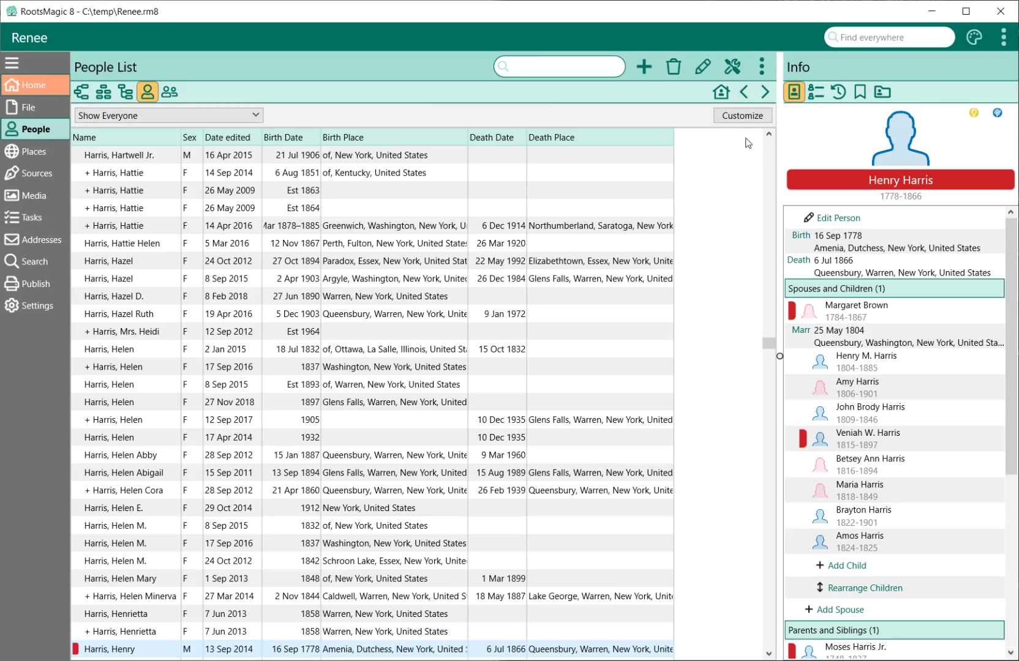
left_click(740, 117)
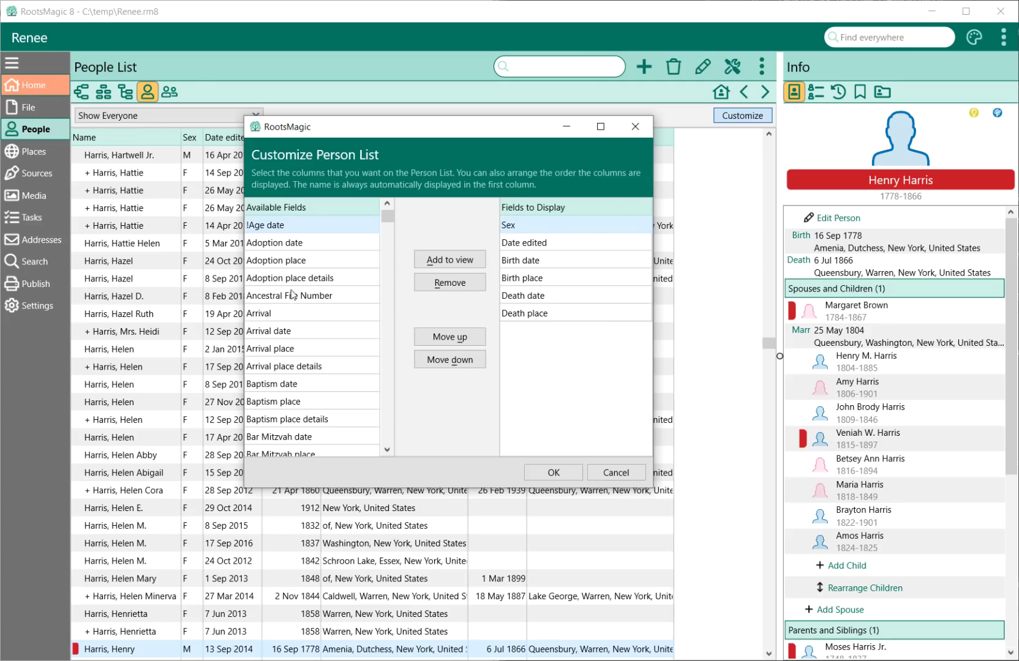
left_click(615, 474)
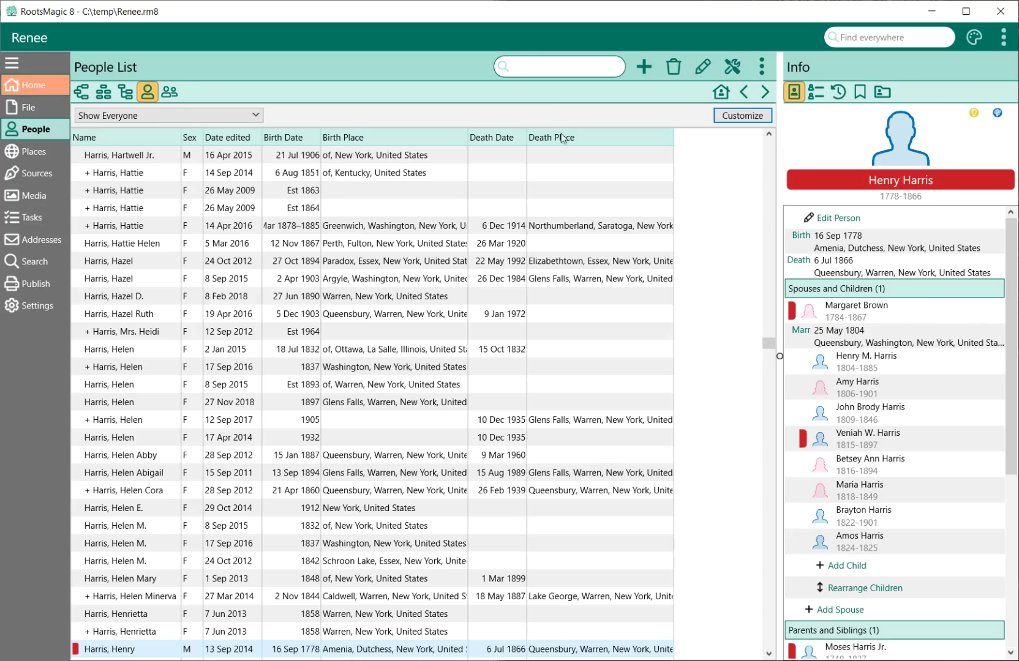
left_click(536, 66)
type("harris,leroy")
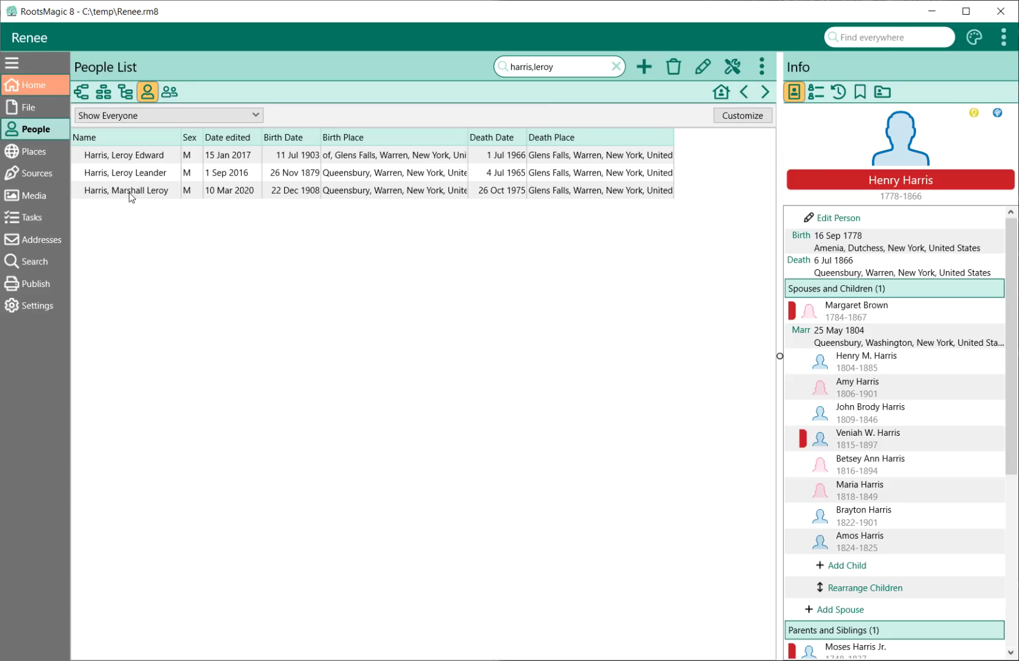
left_click(644, 67)
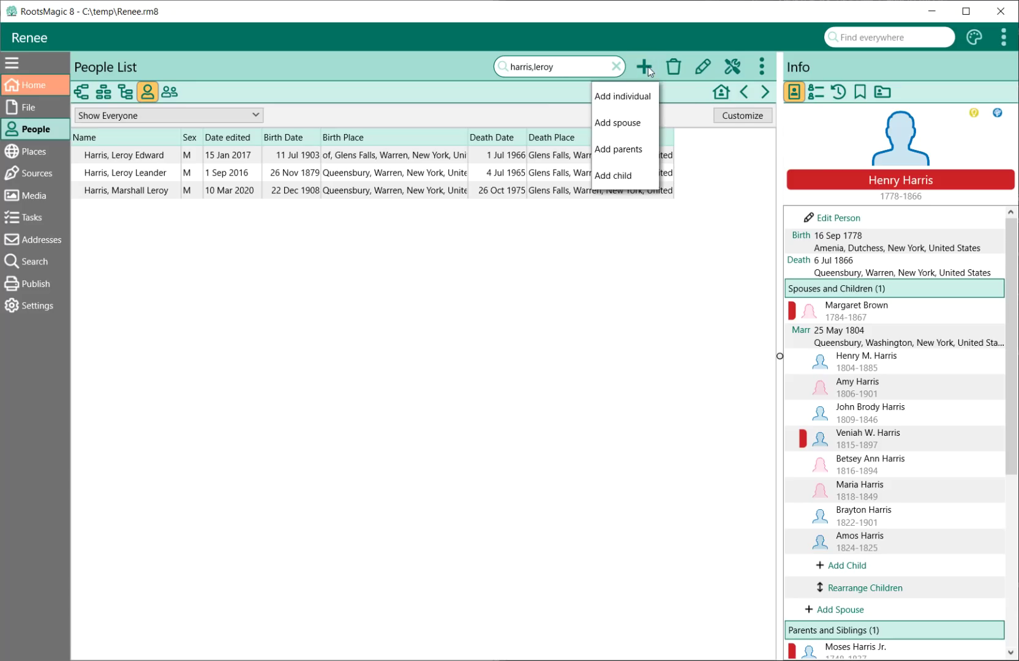
left_click(617, 70)
left_click(617, 67)
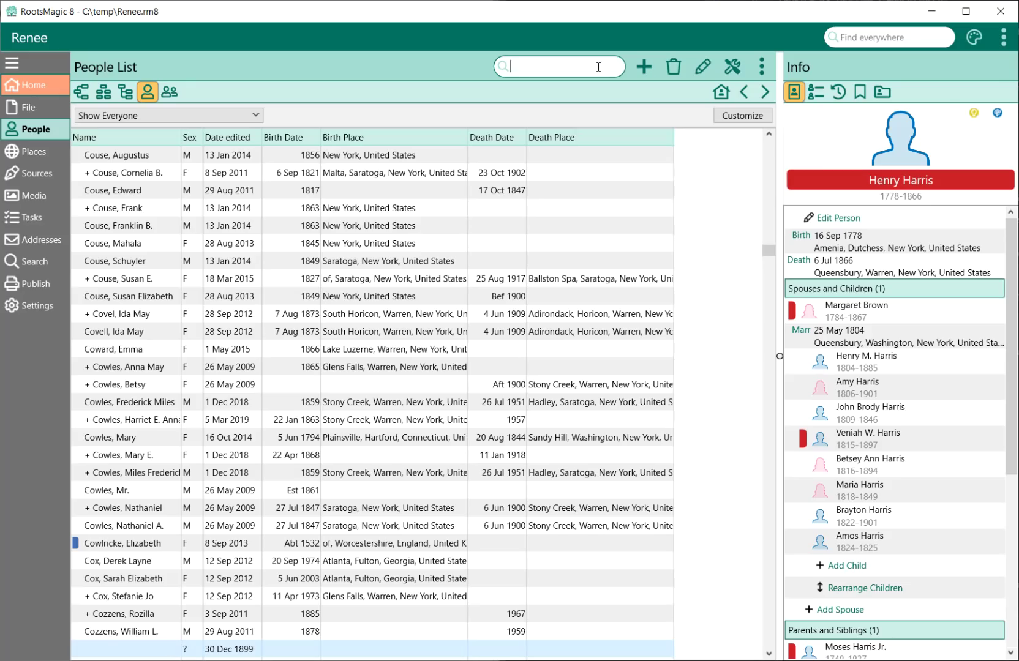
type("har")
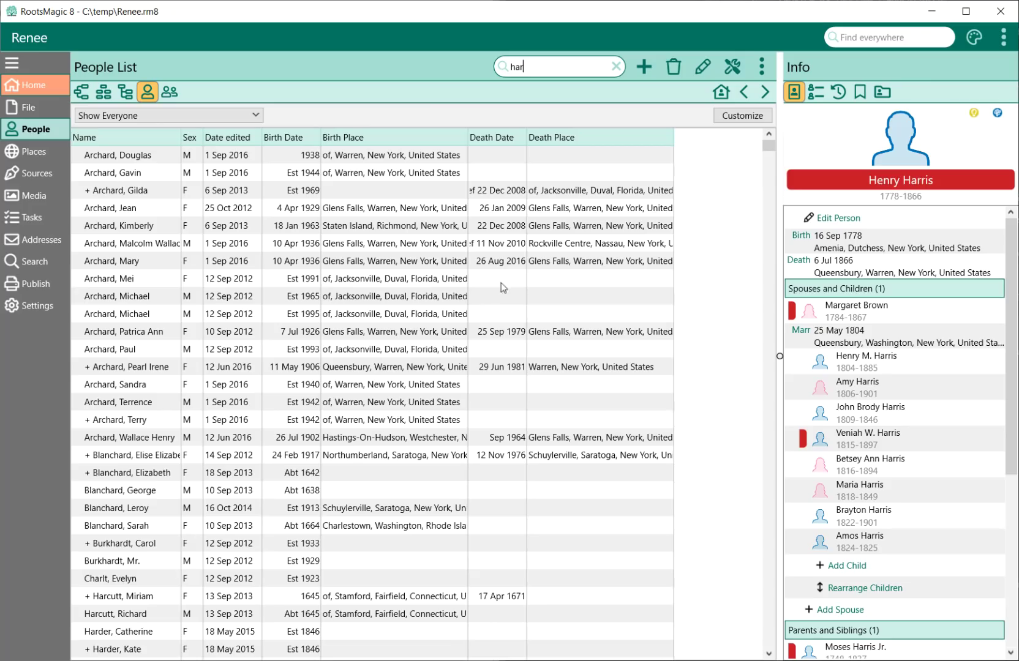
type("r")
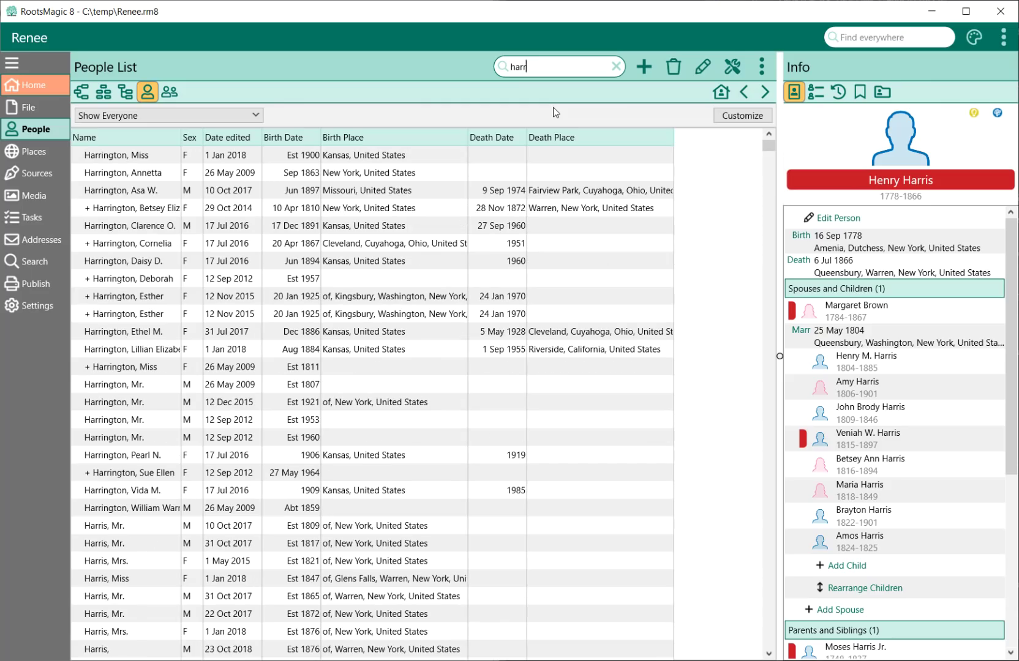
type("is,")
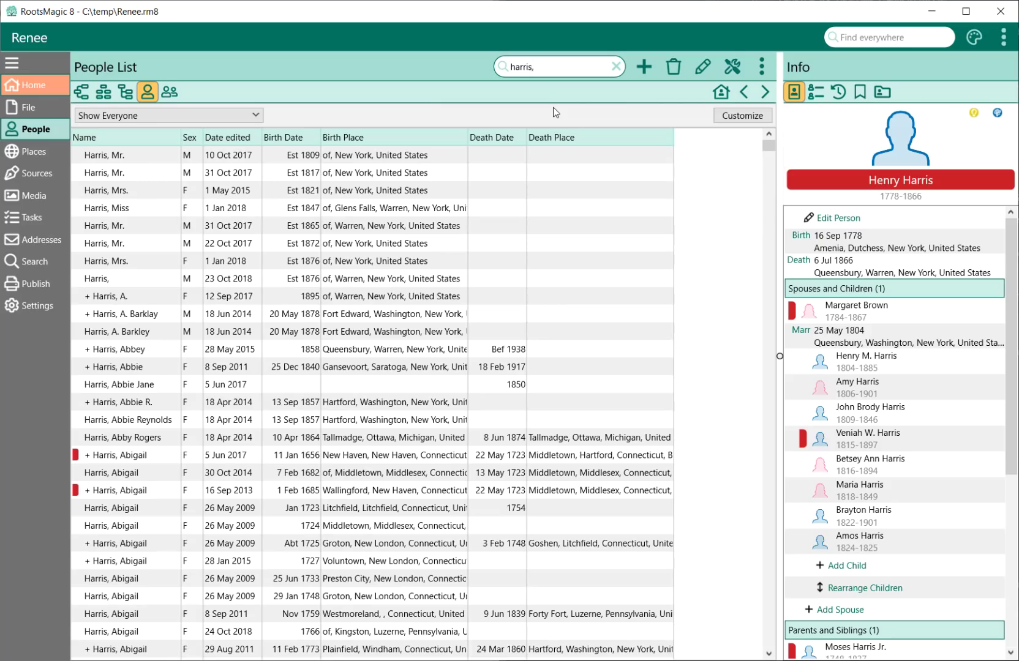
type("ler")
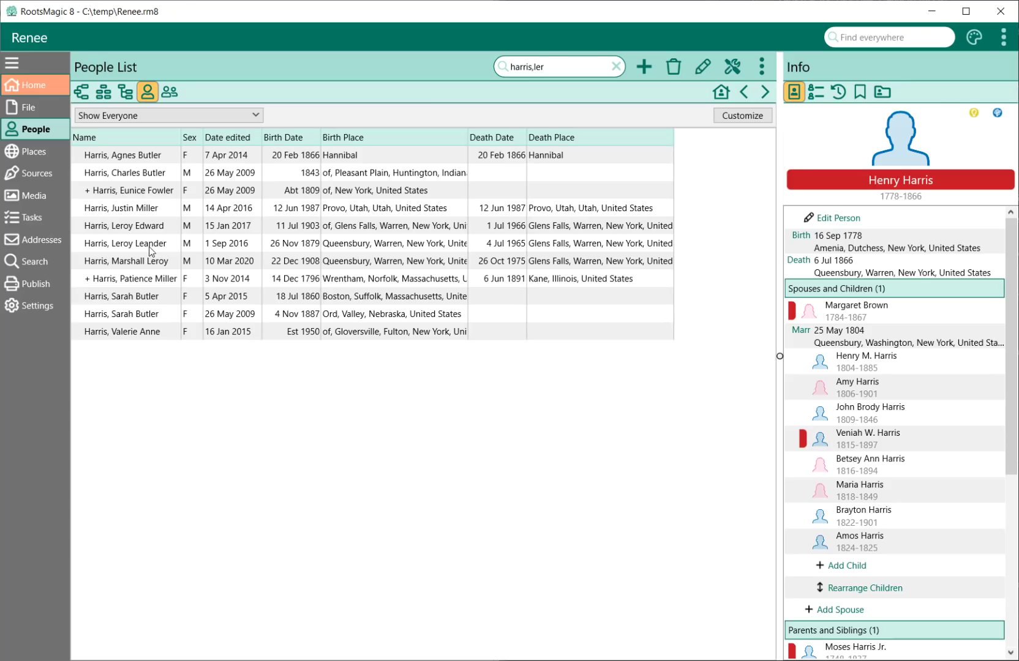
type("oy")
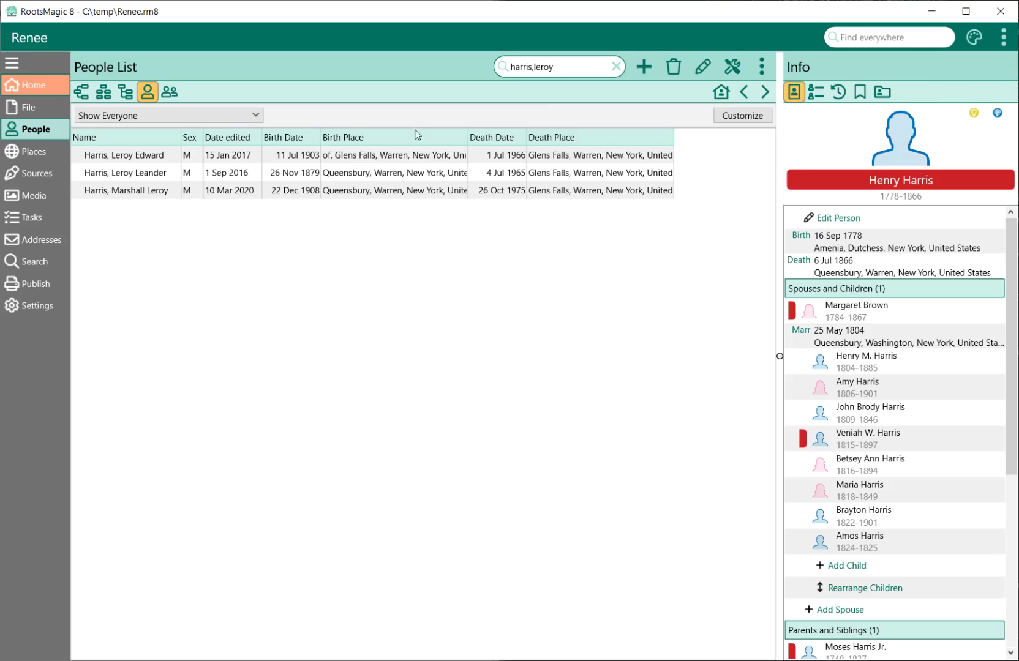
left_click(616, 66)
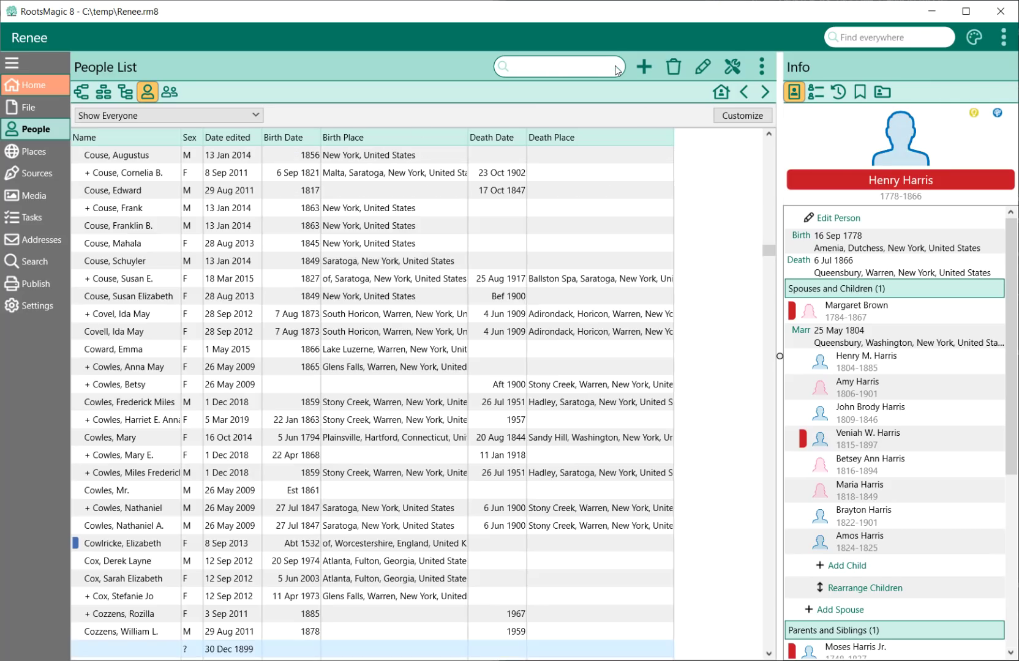
left_click(83, 92)
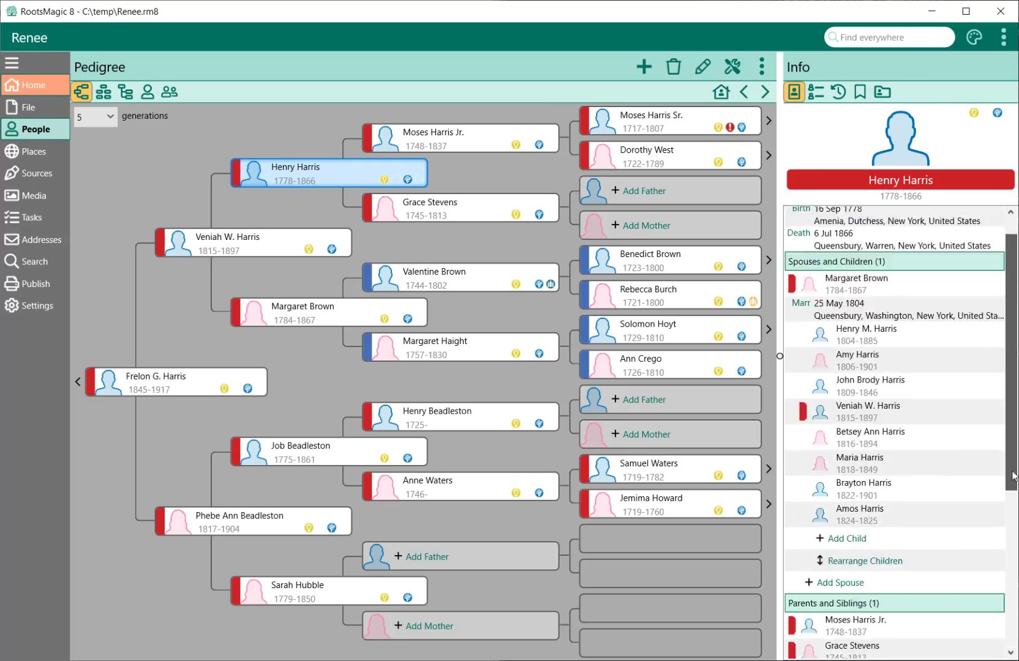
scroll(1014, 476, "down", 5)
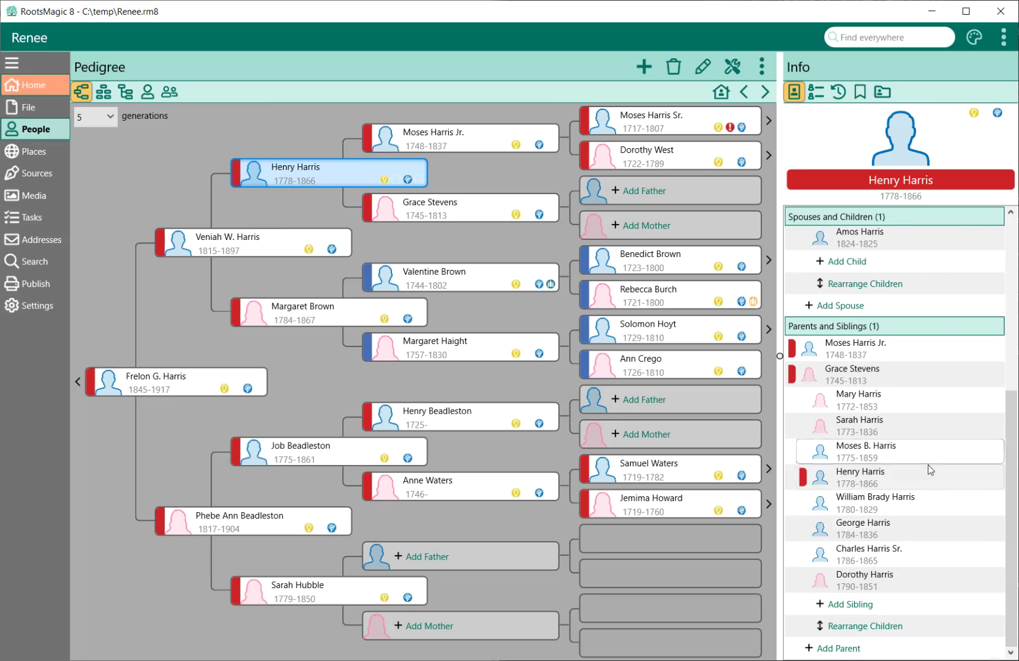
scroll(928, 465, "up", 5)
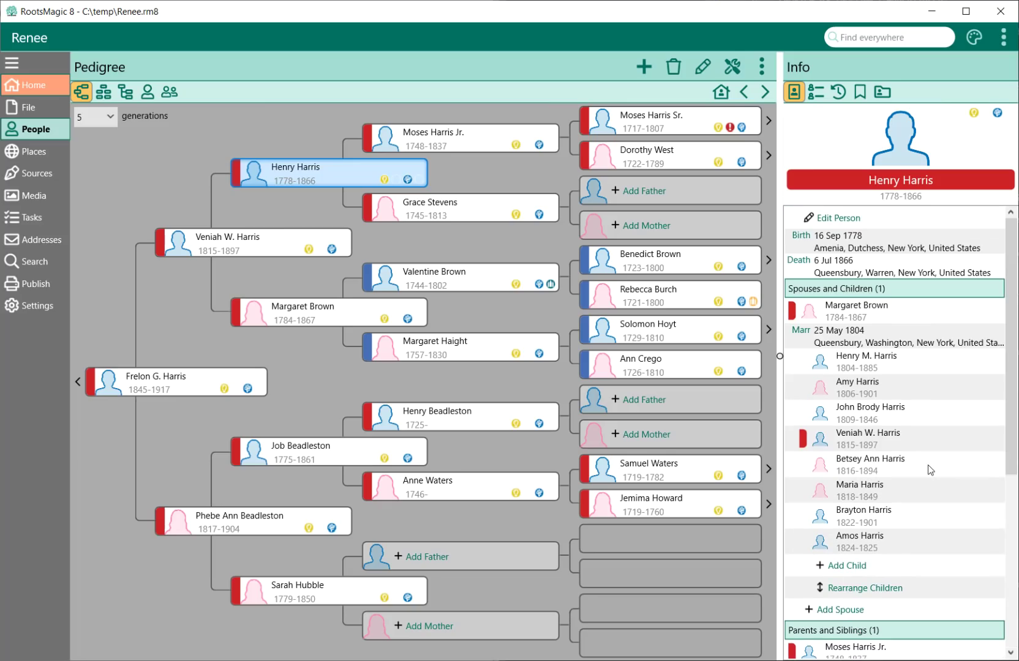
scroll(927, 465, "down", 5)
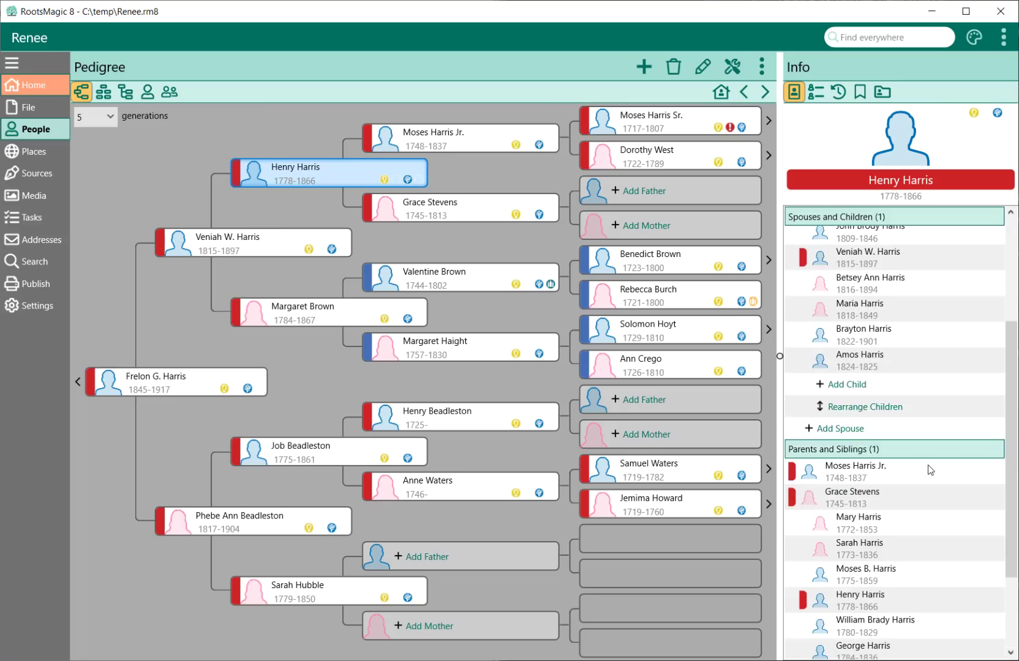
scroll(927, 464, "up", 5)
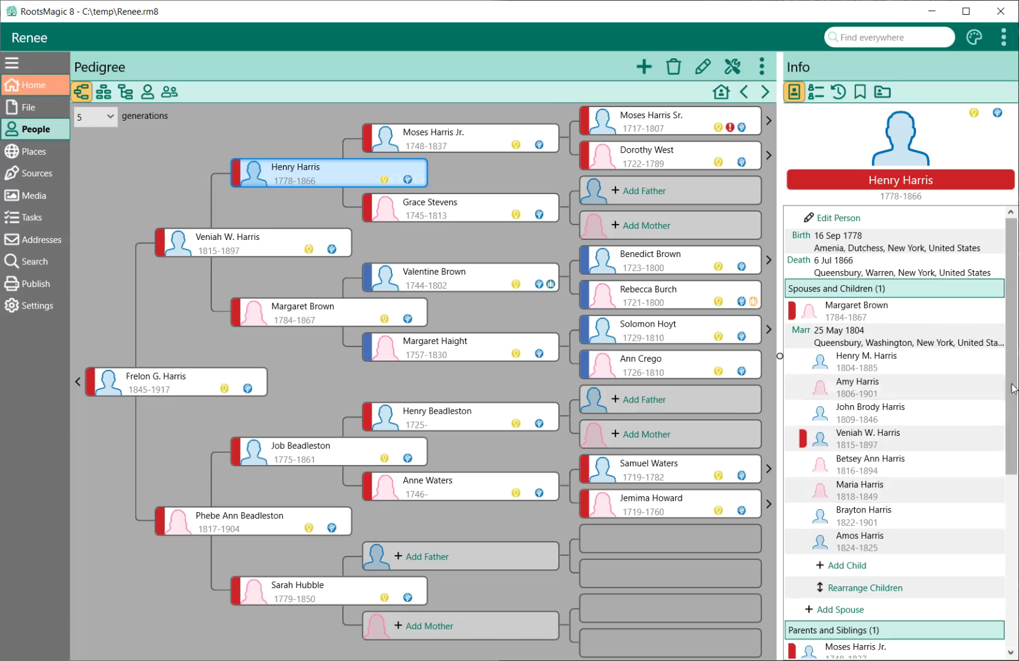
left_click_drag(1009, 391, 1005, 445)
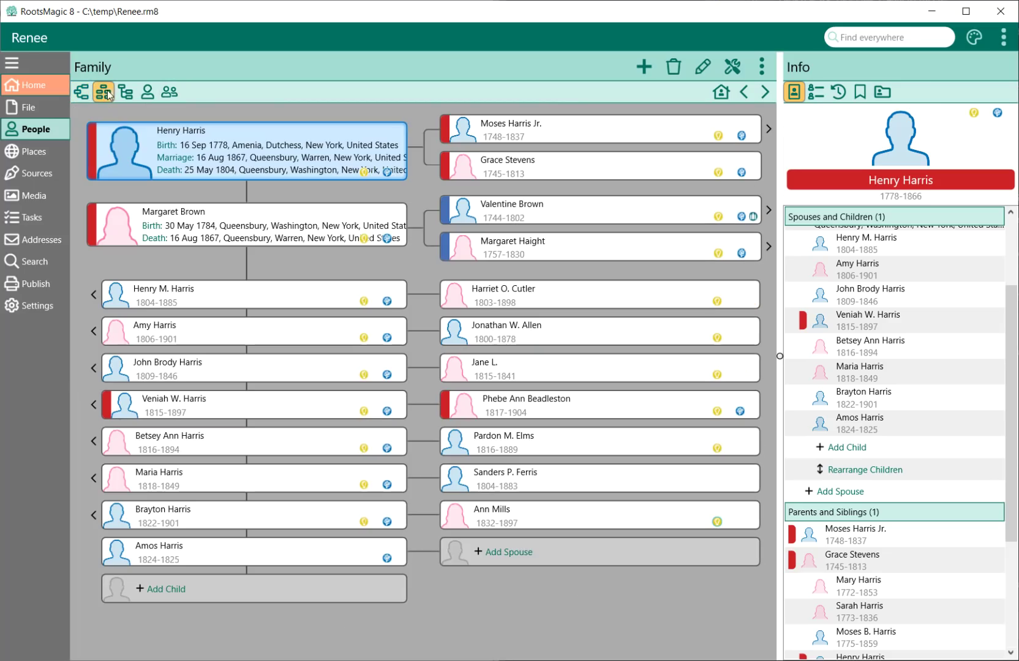
left_click(103, 92)
left_click(235, 233)
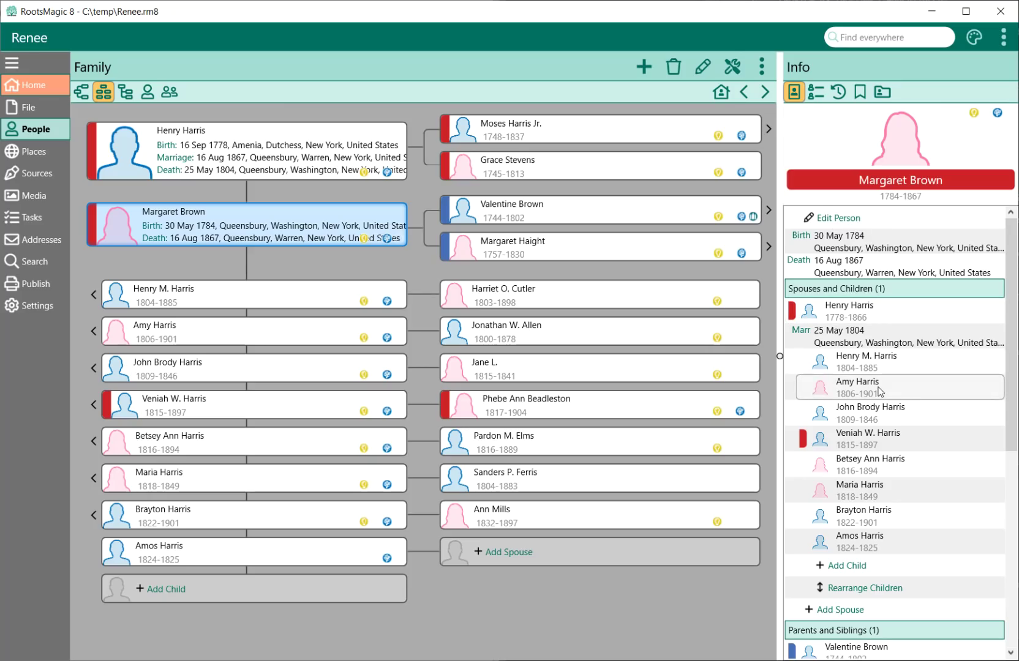
Browse the side People list, start a name search, then switch to the History list.
left_click(817, 92)
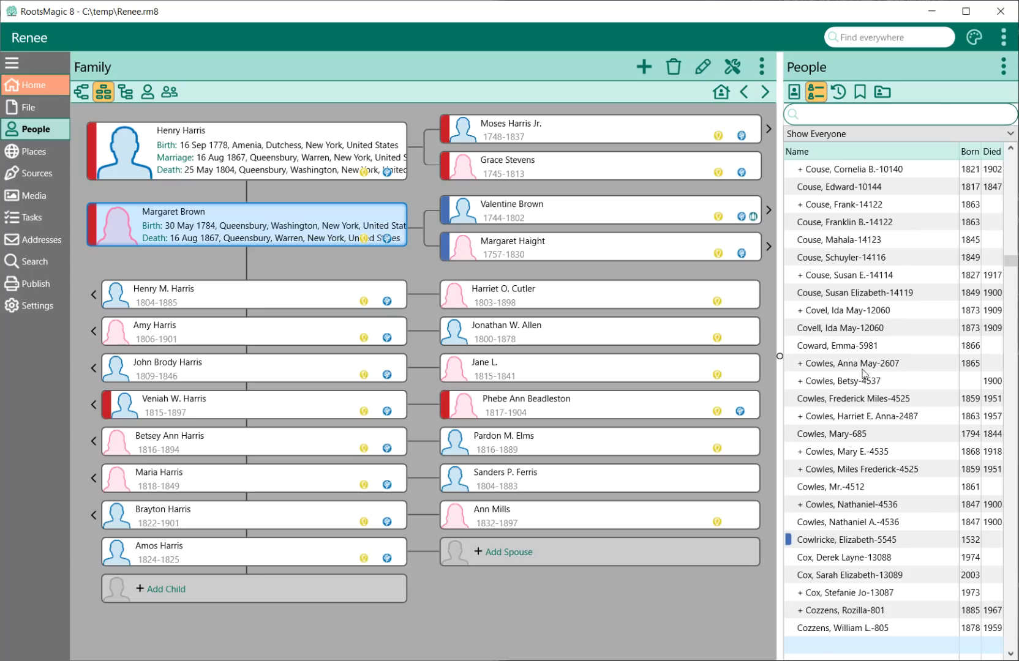
scroll(865, 377, "down", 3)
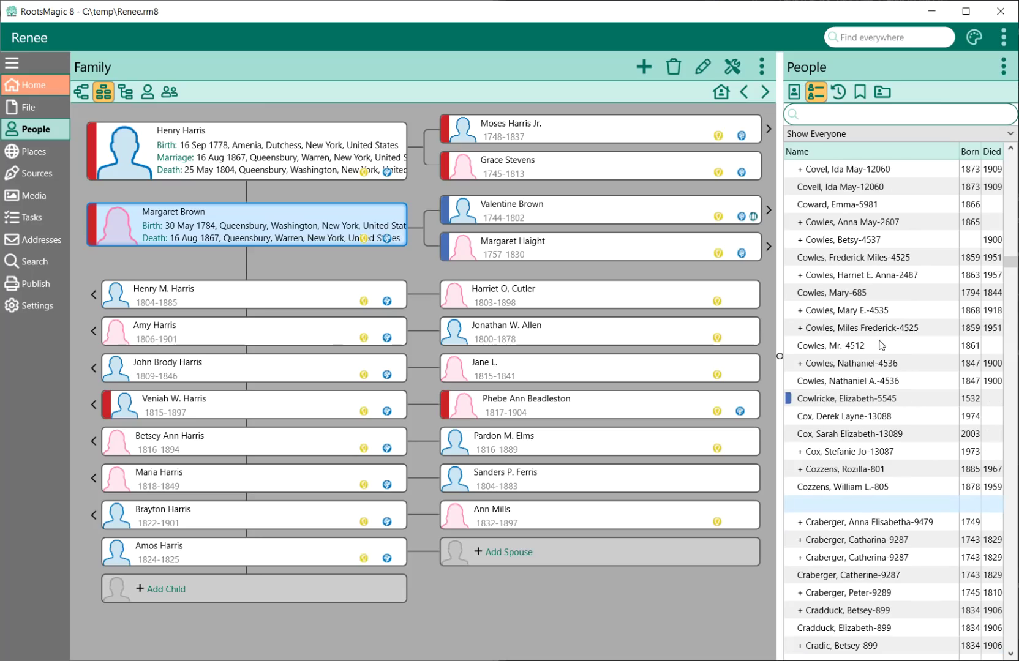
scroll(884, 395, "up", 9)
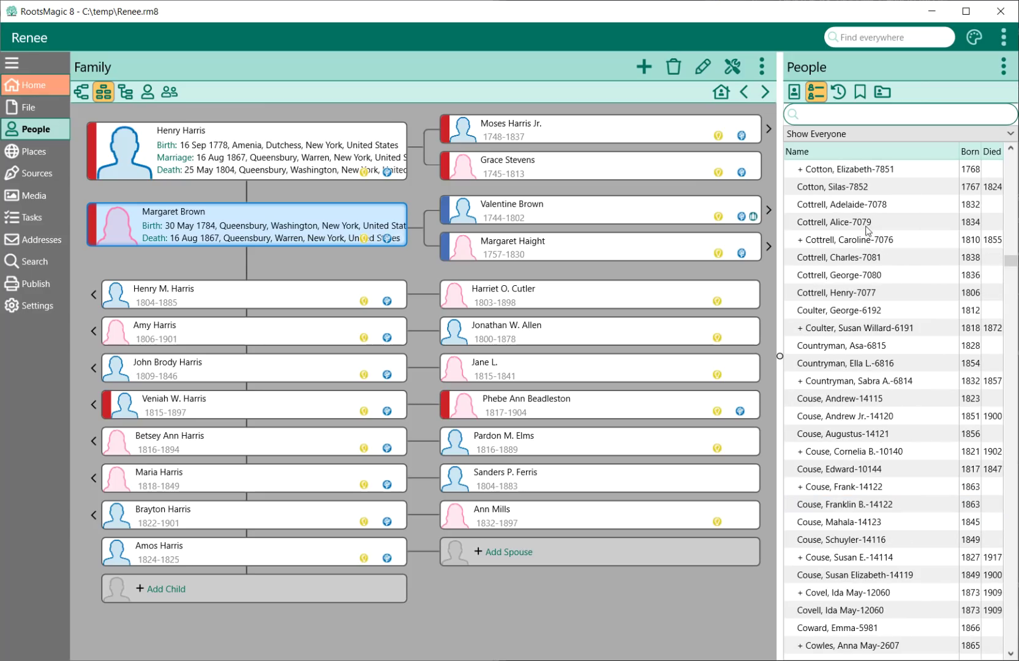
left_click(823, 114)
left_click(841, 95)
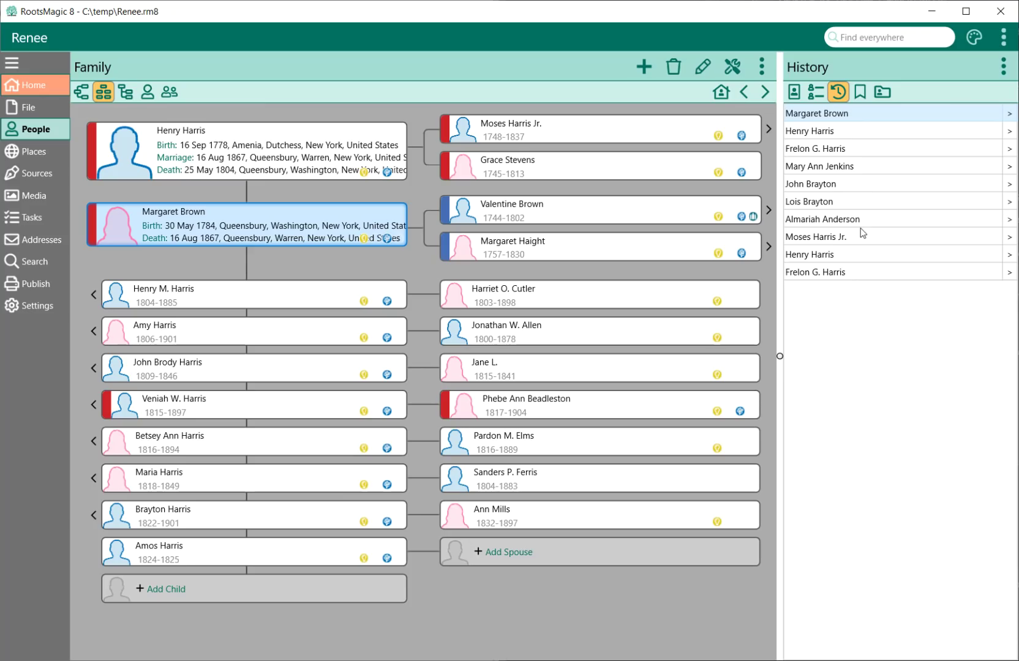
left_click(858, 92)
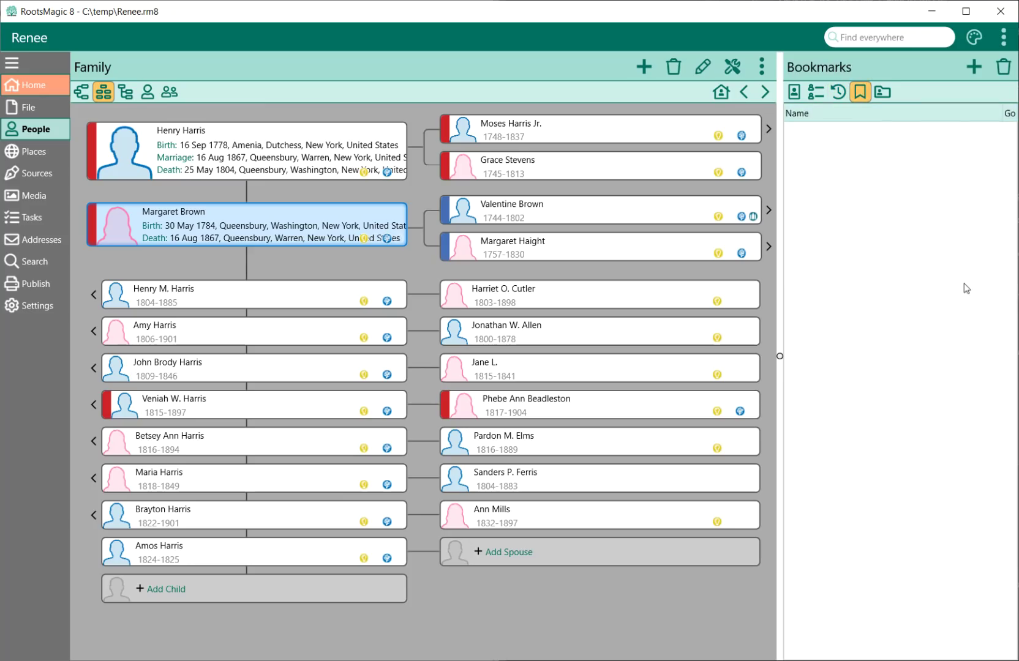
left_click(882, 92)
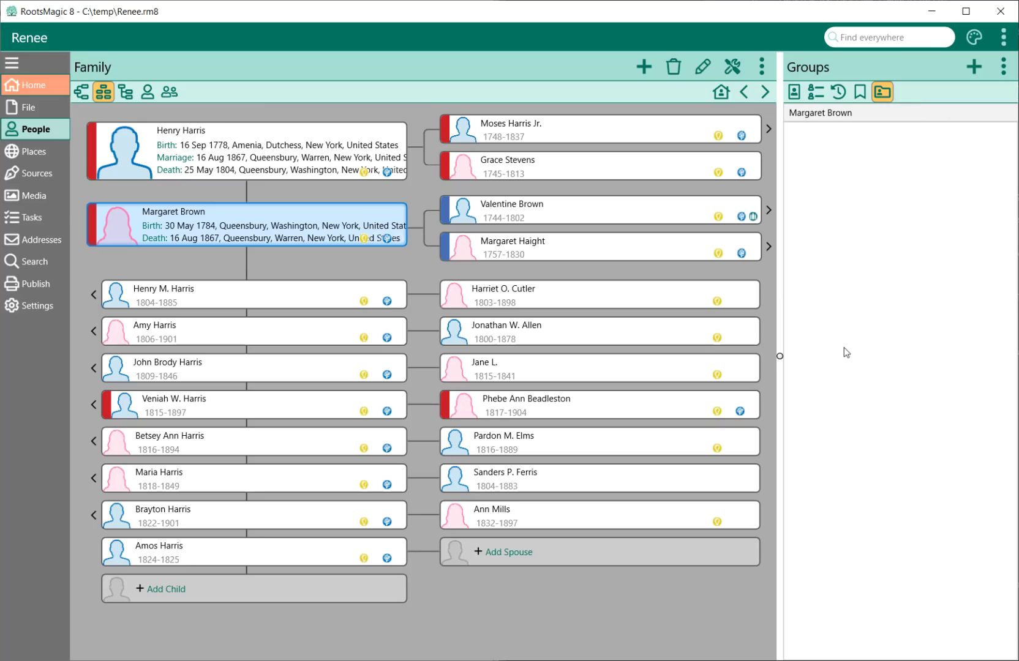
Add three groups named 'Brick wall', 'Civil war' and 'Revolutionary war' in the Groups panel.
left_click(974, 67)
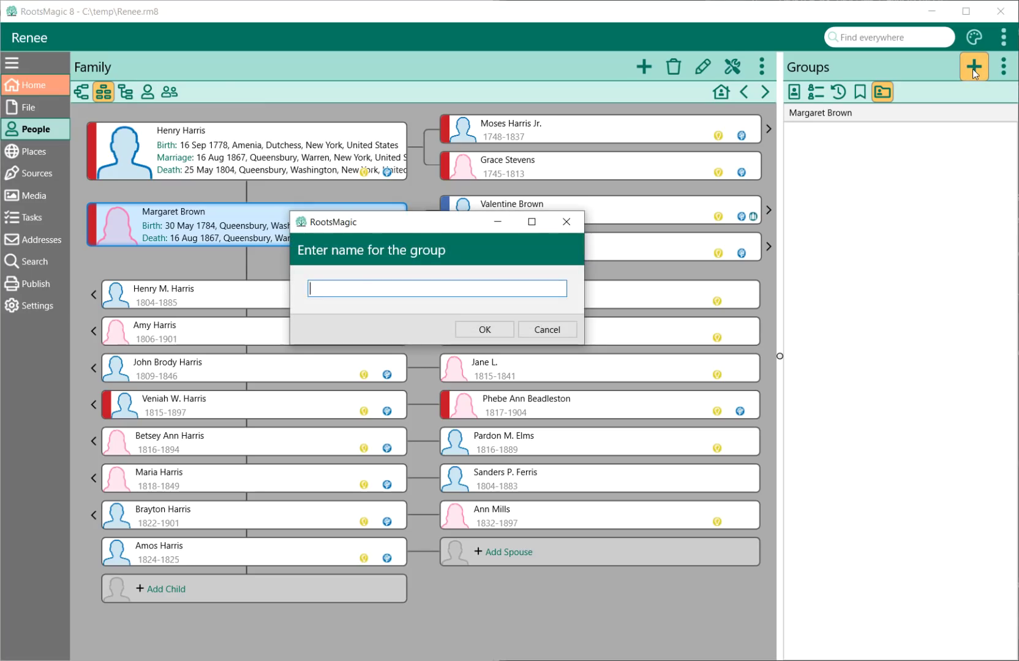
type("Brick wall")
key("Return")
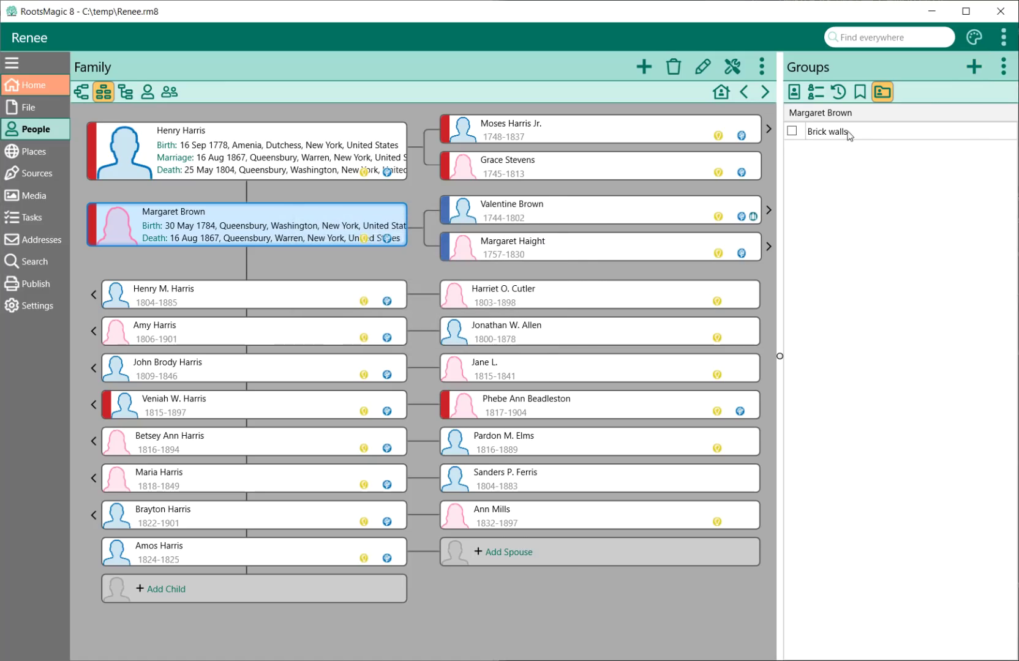
left_click(975, 69)
type("Civil war")
key("Return")
left_click(975, 69)
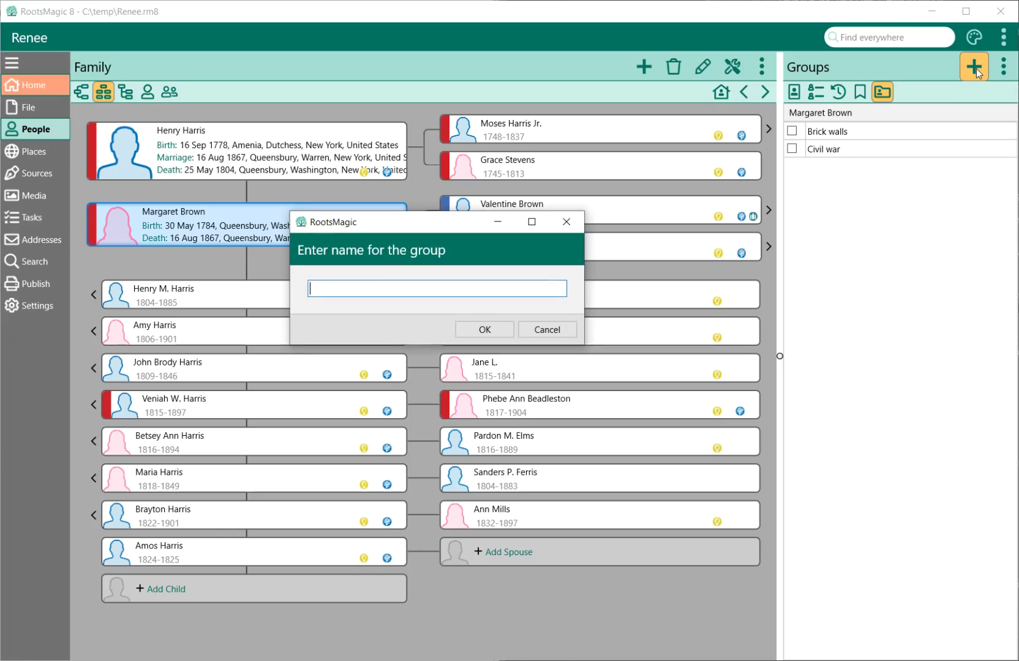
type("Revolutionary war")
key("Return")
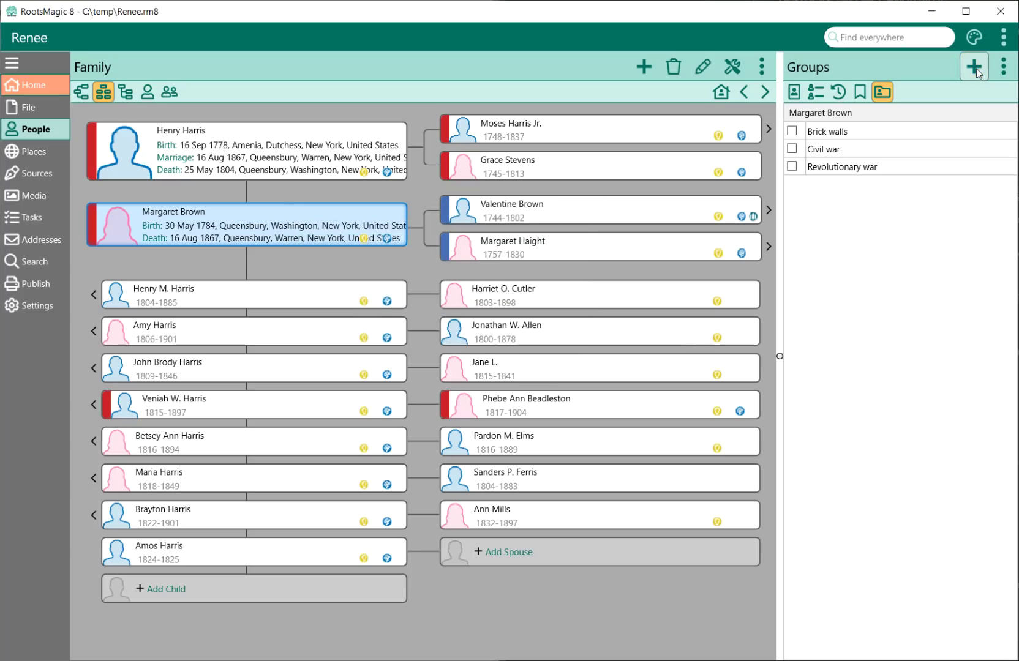
left_click(194, 155)
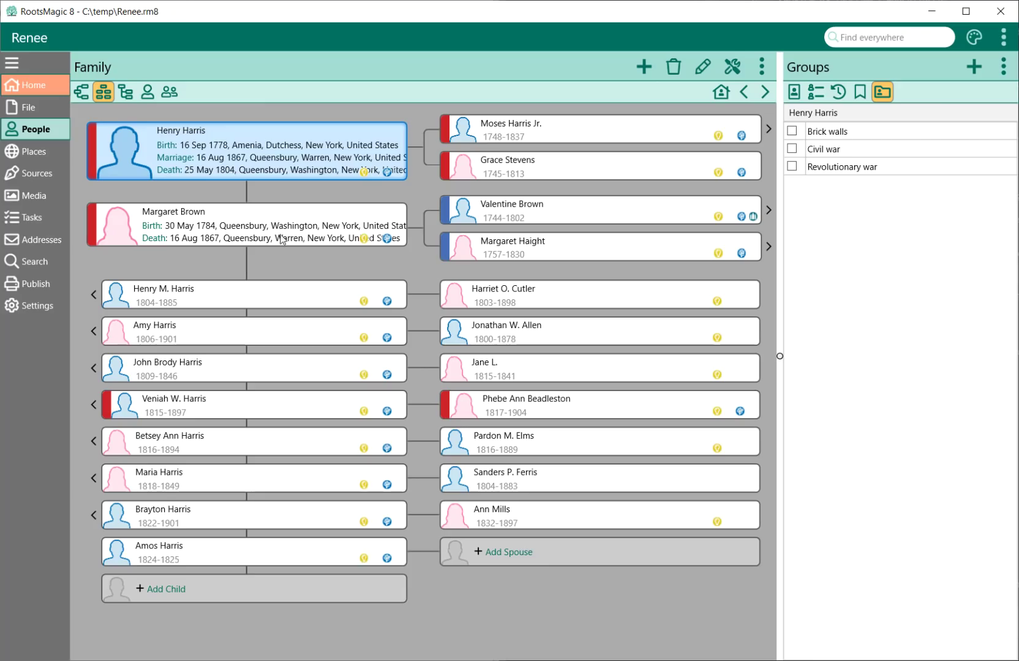
left_click(793, 148)
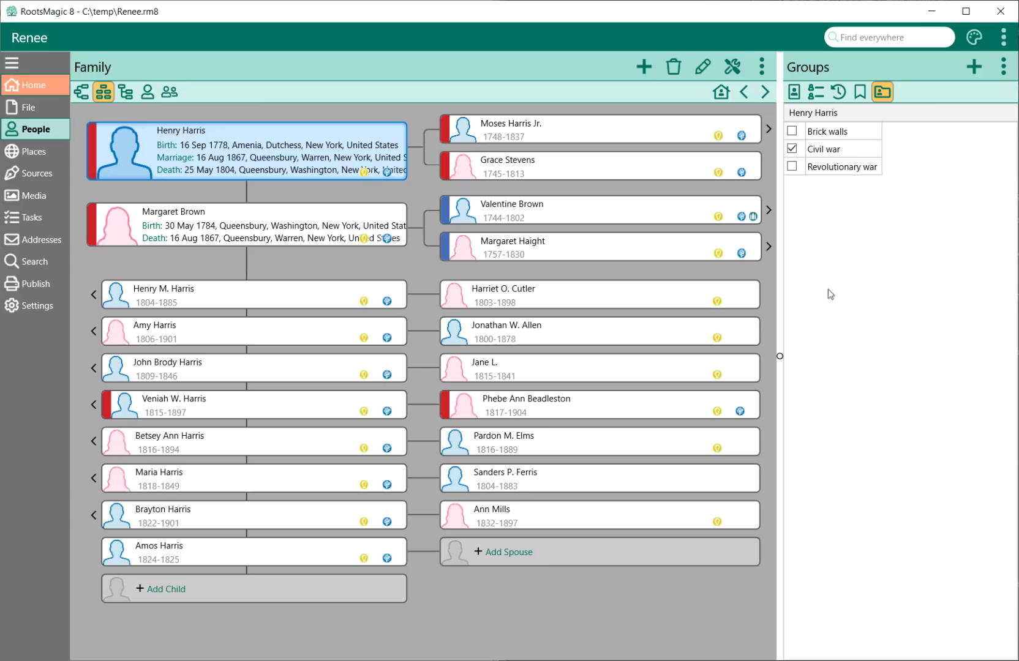
left_click(219, 222)
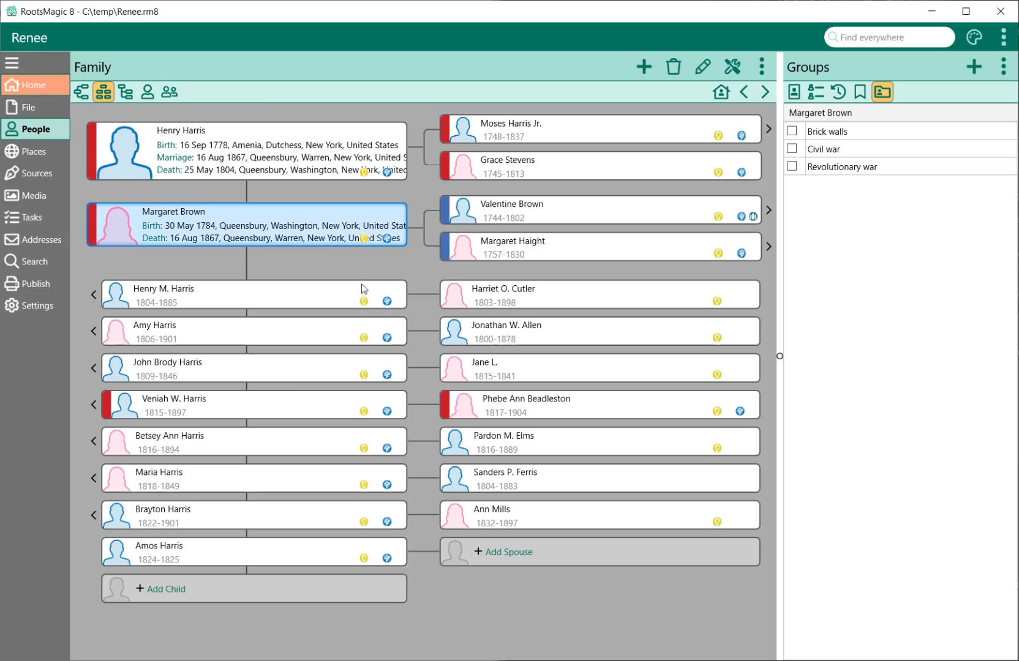
left_click(792, 131)
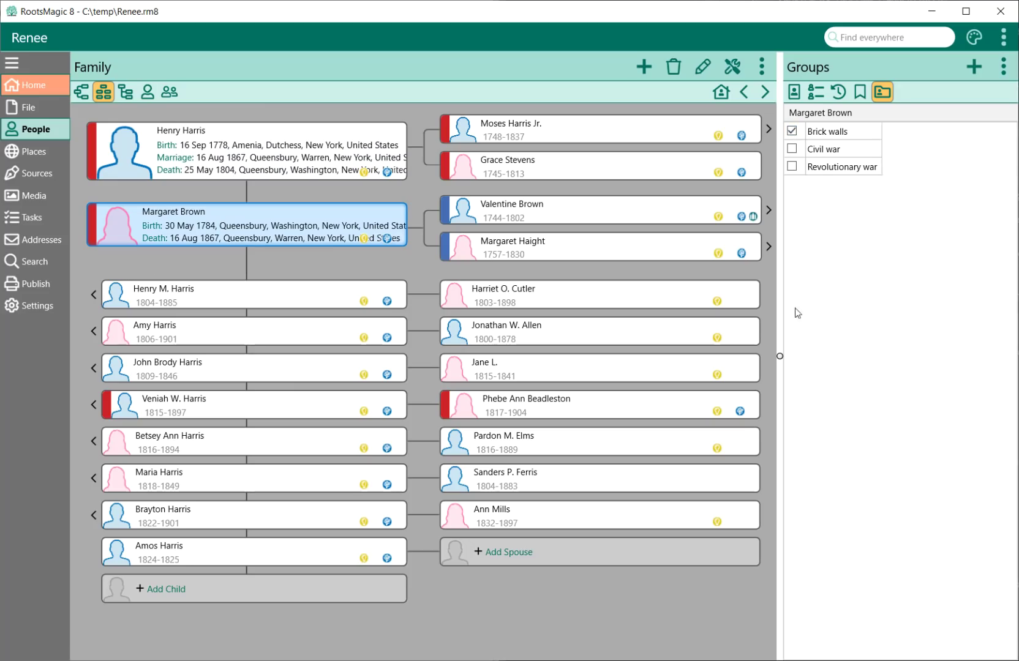
left_click(220, 152)
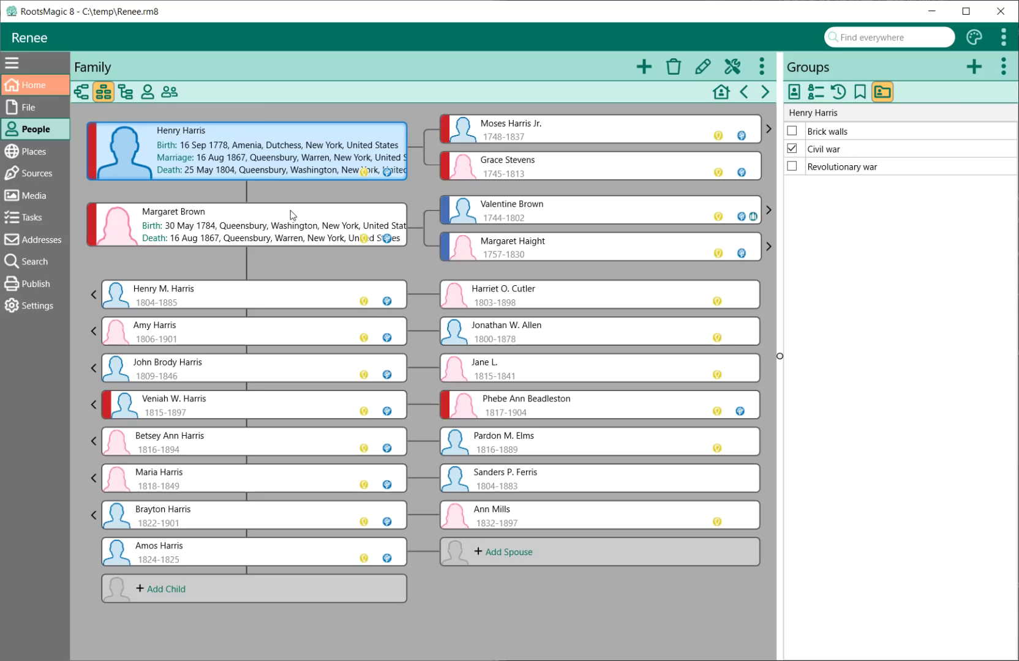
left_click(81, 96)
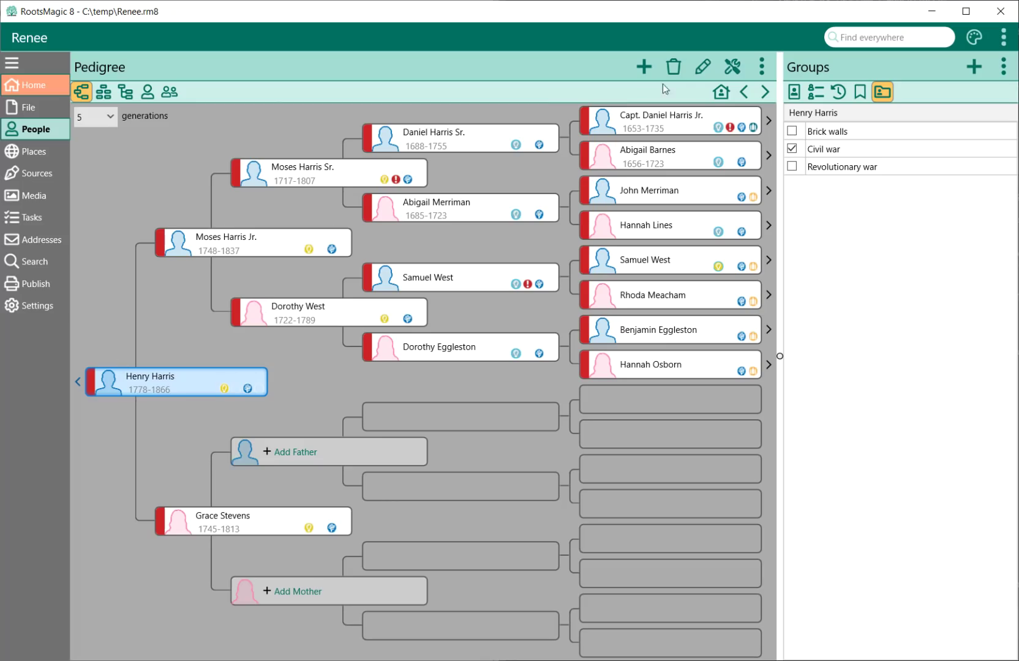
left_click(721, 93)
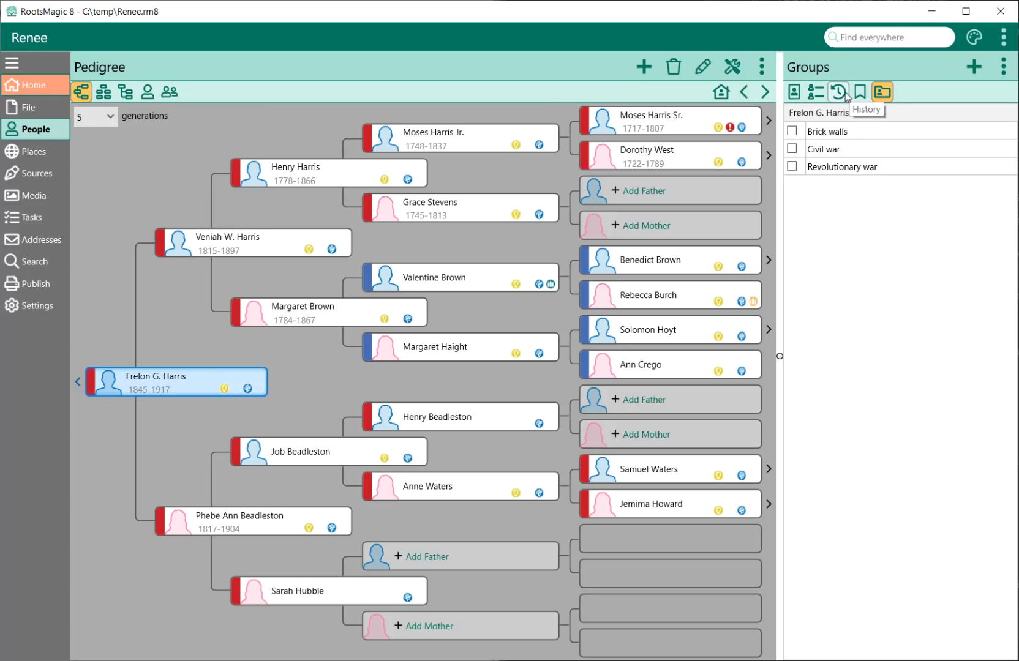
Show the Info panel for Veniah W. Harris: born 24 Jan 1815, died 14 Sep 1897.
left_click(793, 91)
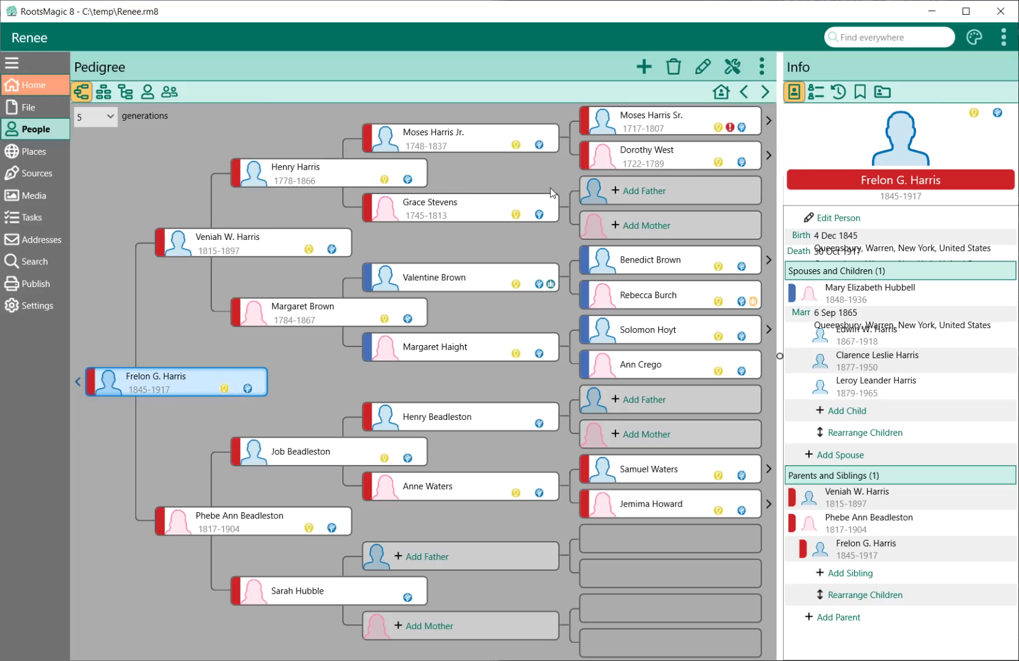
left_click(285, 239)
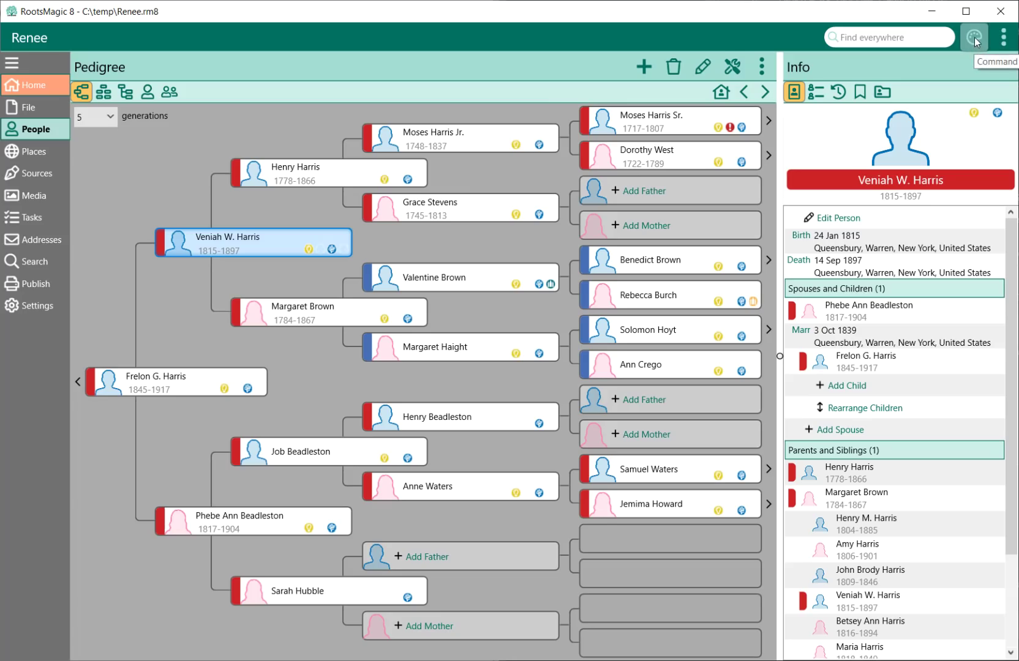
left_click(974, 38)
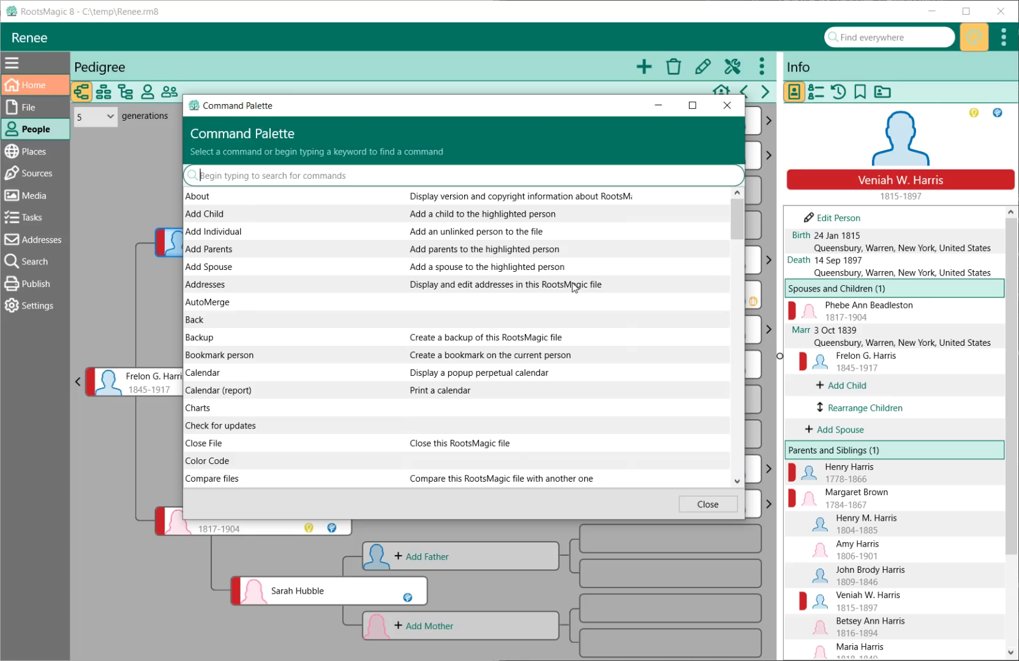
scroll(496, 287, "down", 5)
scroll(496, 288, "down", 15)
scroll(498, 294, "up", 20)
type("edit")
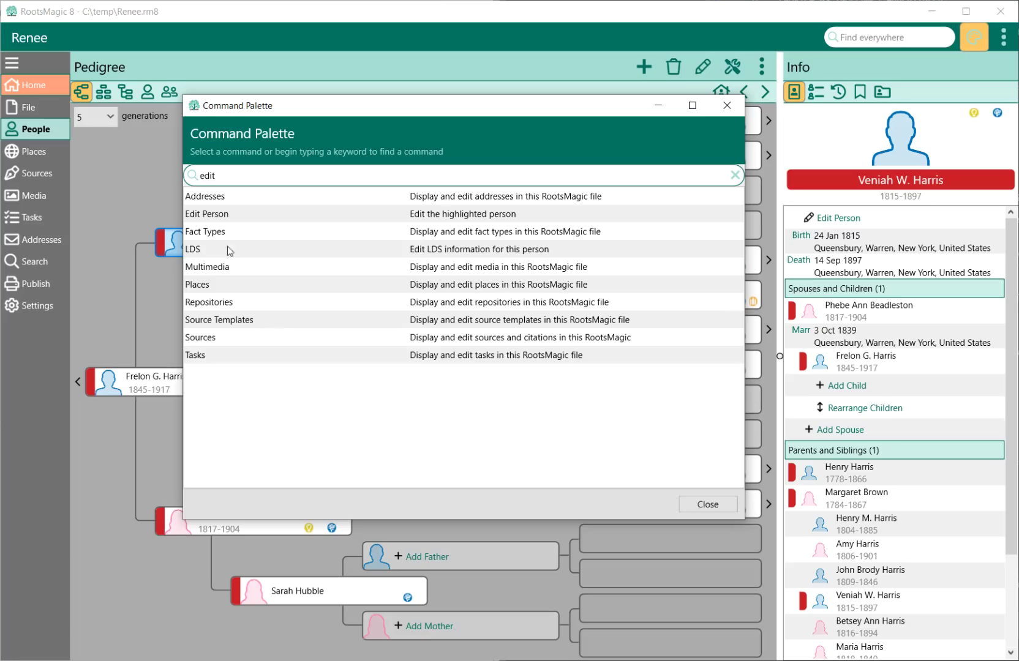
left_click(208, 216)
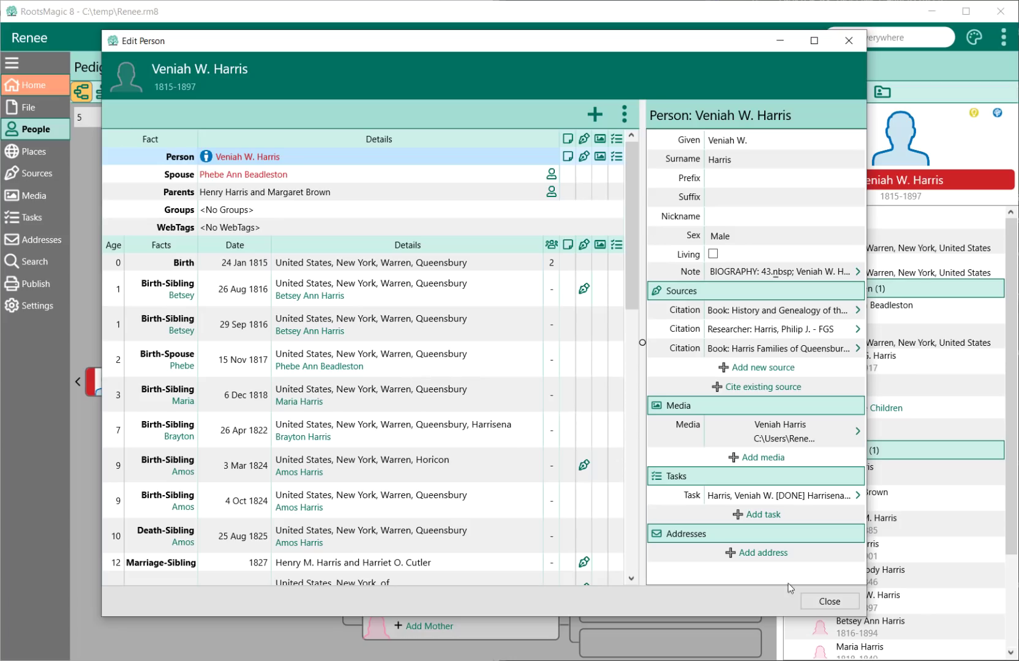
left_click(816, 604)
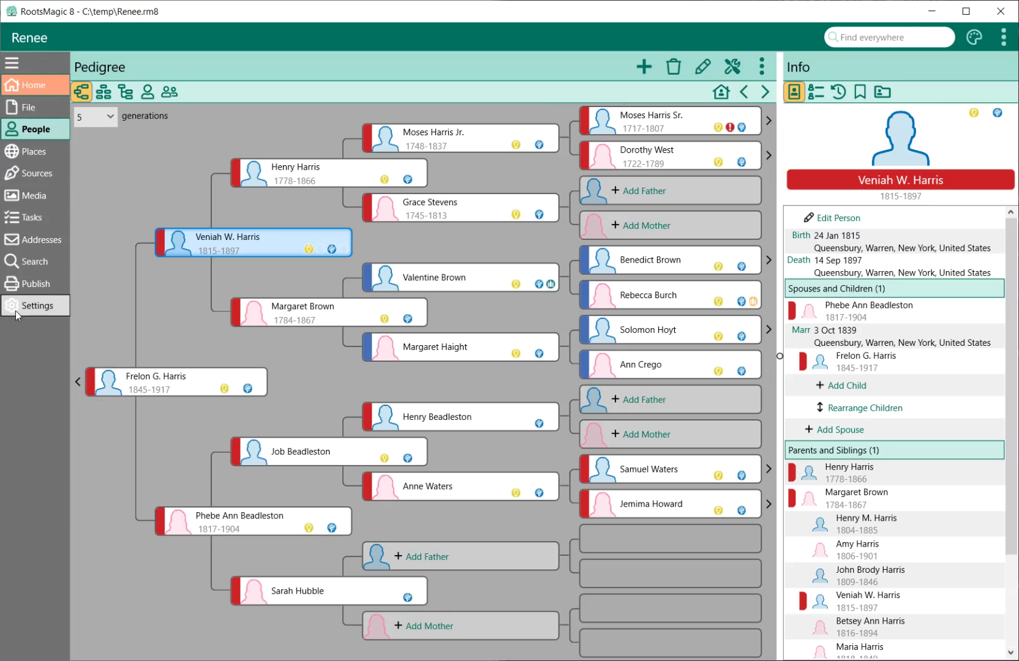
Collapse the left navigation sidebar to icons so the pedigree chart gets more room.
left_click(14, 64)
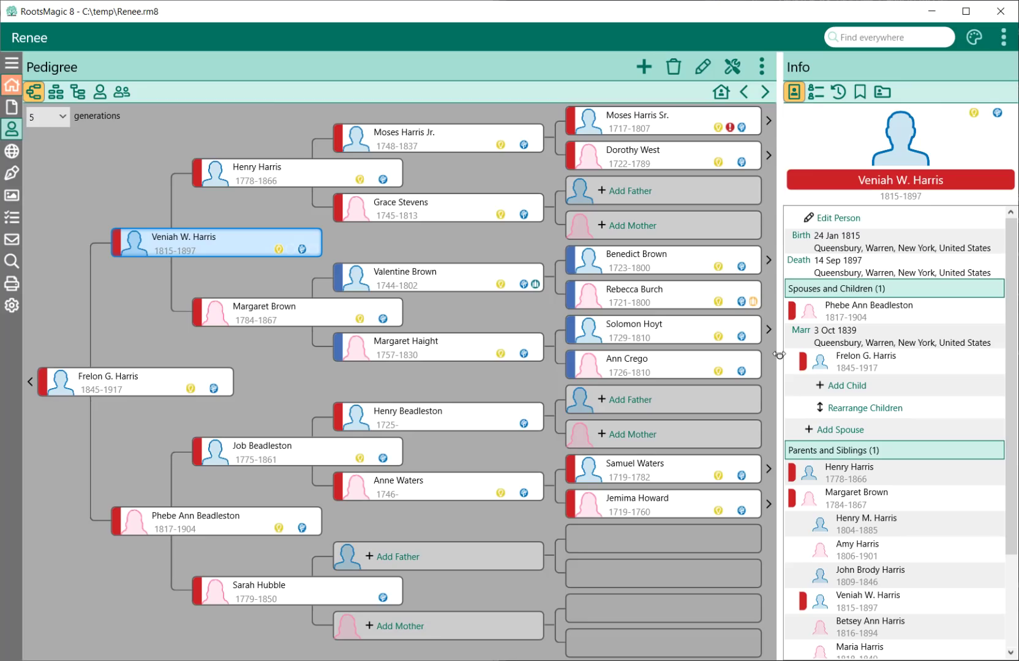
Drag the Info panel splitter back and forth, hiding the panel and then reopening it beside the pedigree.
left_click_drag(779, 355, 703, 356)
left_click_drag(610, 362, 688, 357)
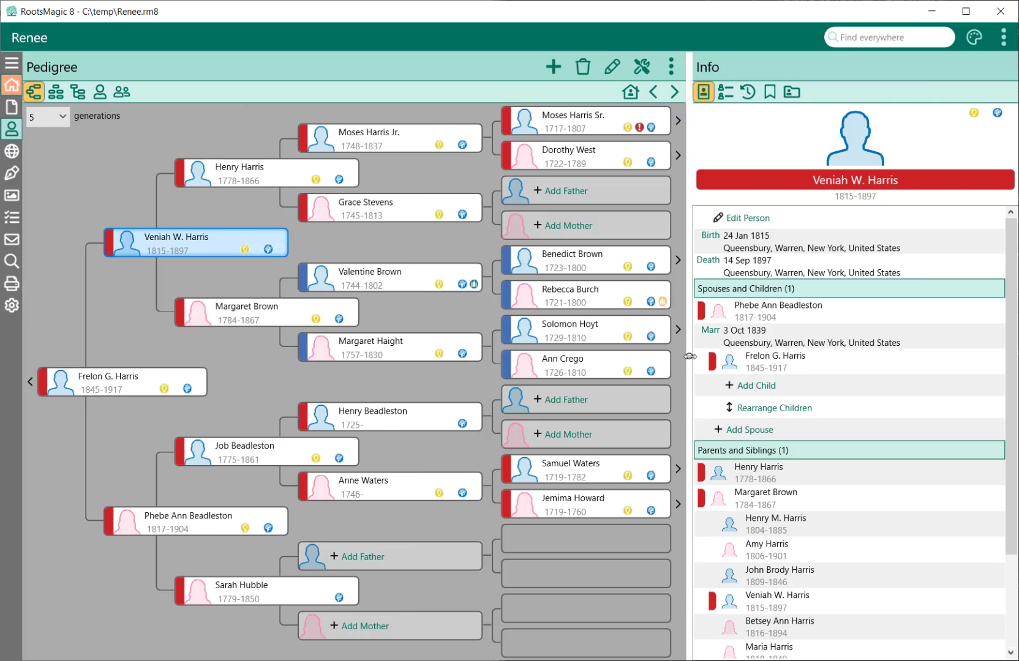
left_click_drag(983, 357, 1003, 356)
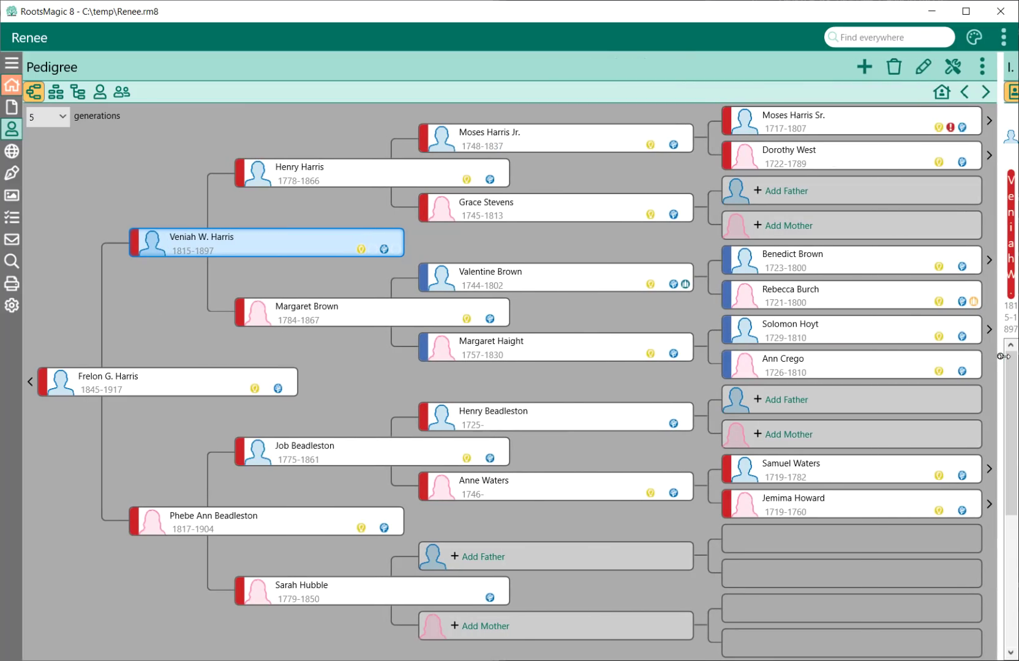
left_click_drag(1003, 355, 740, 368)
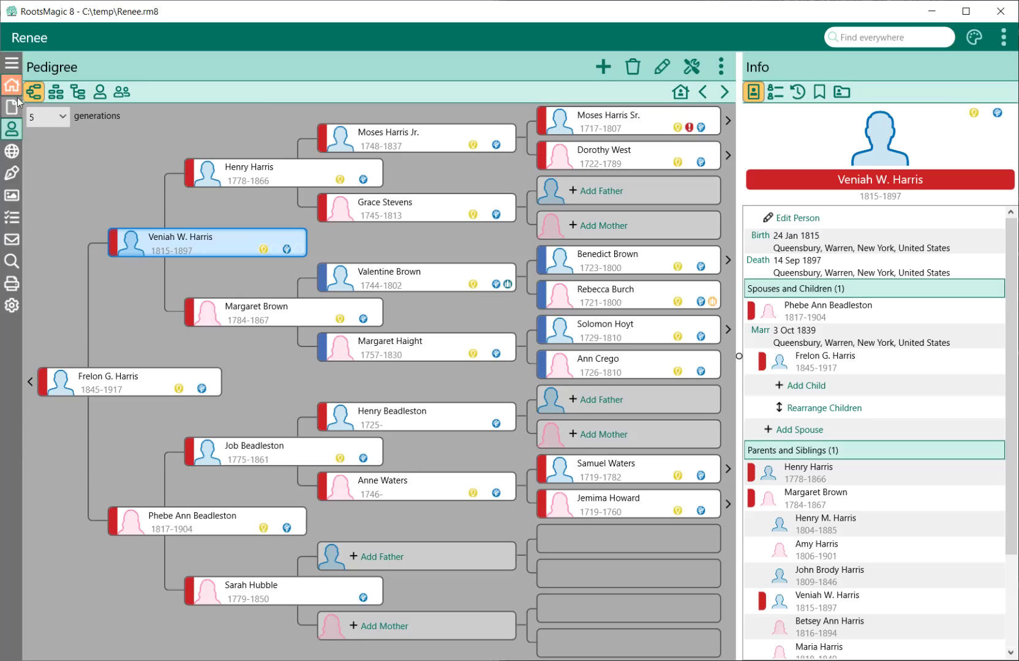
Expand the navigation sidebar to show its labels and switch to the People List.
left_click(11, 62)
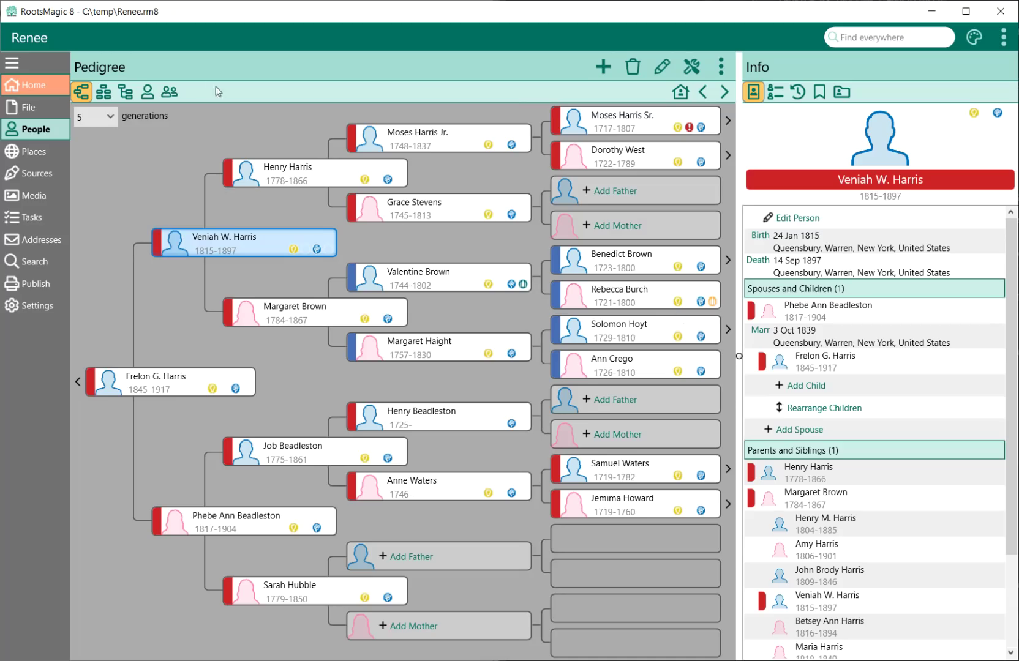
left_click(147, 92)
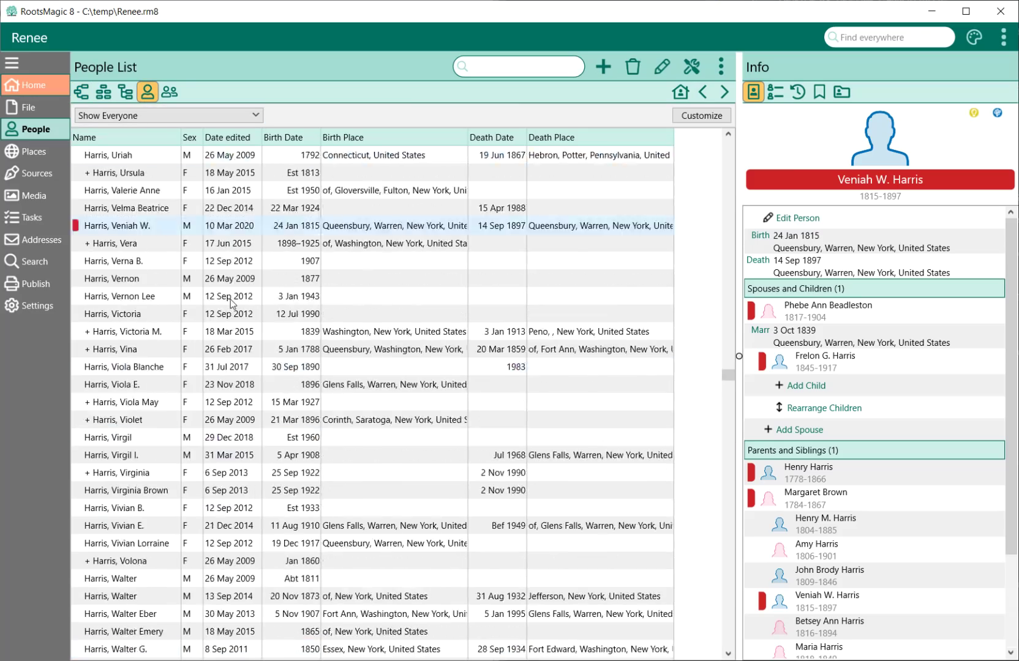
Scroll through the People List, then return to the Pedigree chart.
scroll(232, 303, "down", 20)
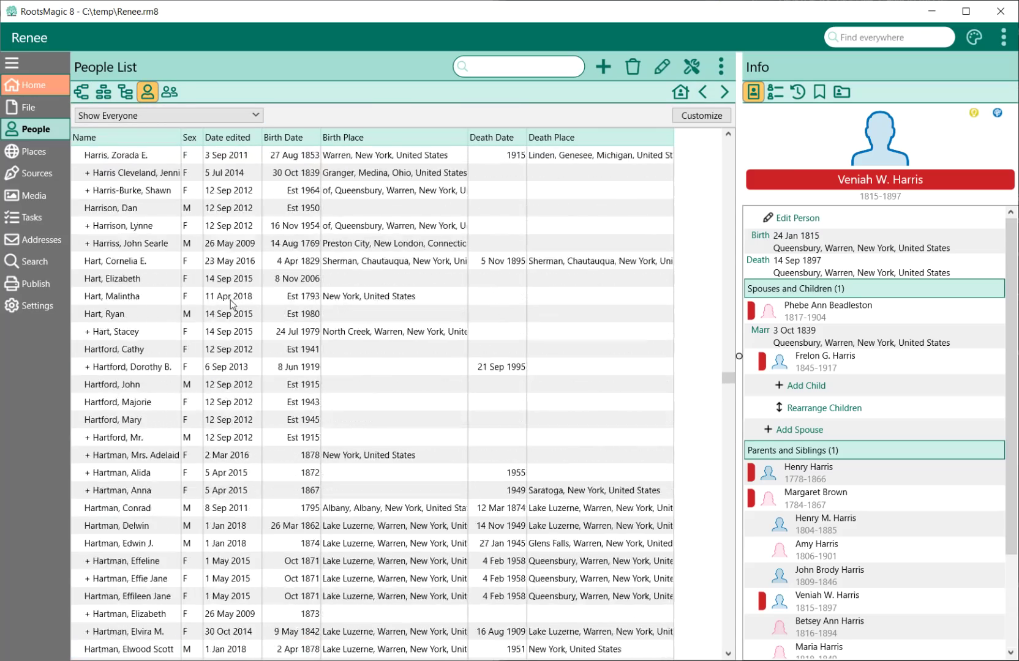
scroll(232, 303, "down", 9)
scroll(231, 304, "up", 19)
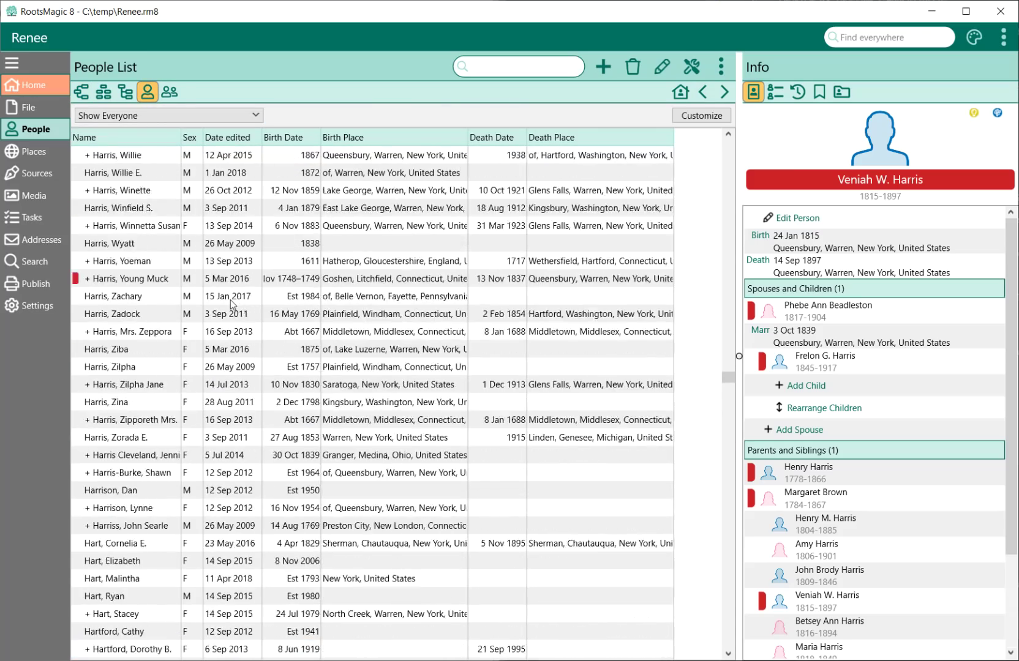
scroll(231, 304, "up", 2)
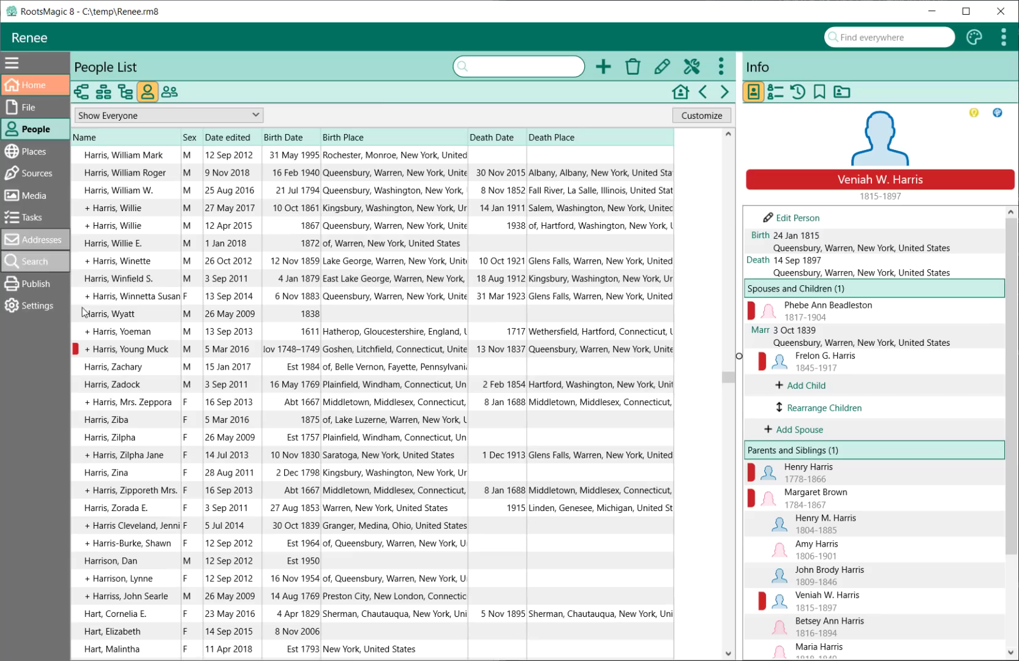
left_click(82, 93)
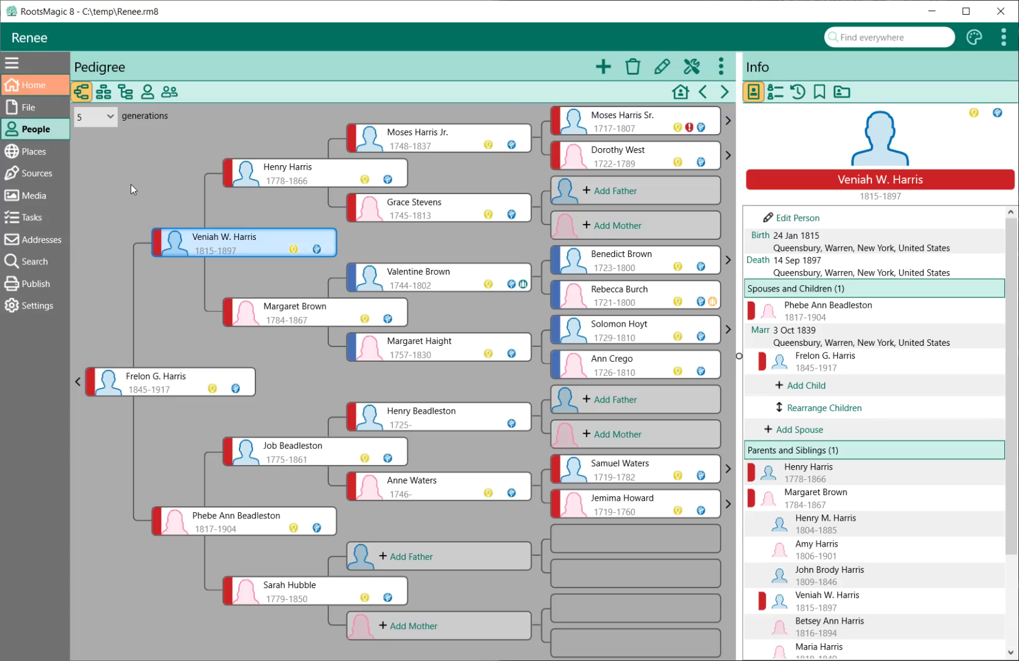
mouse_move(365, 181)
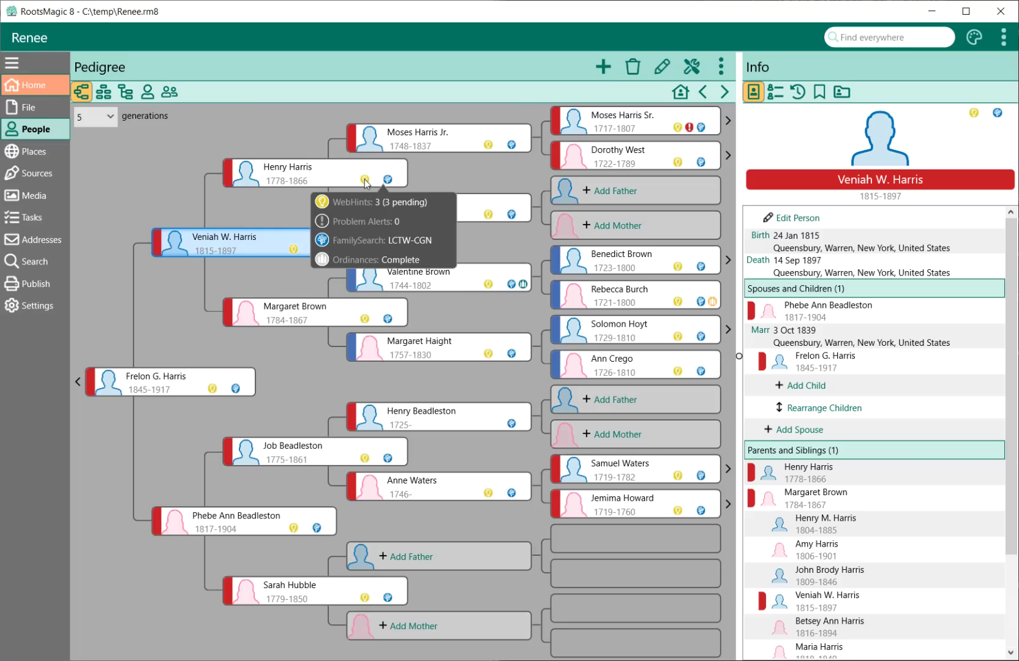